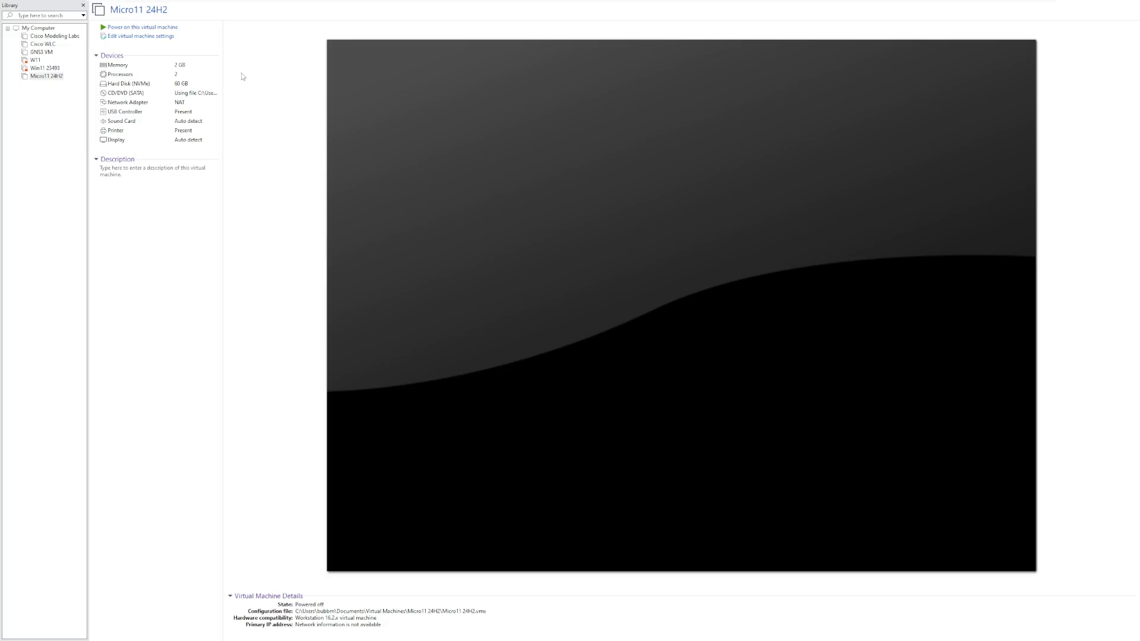
Power on the Micro11 24H2 VM, release input, and pick a fit mode for the guest display.
{"action": "left_click", "coordinate": [160, 28]}
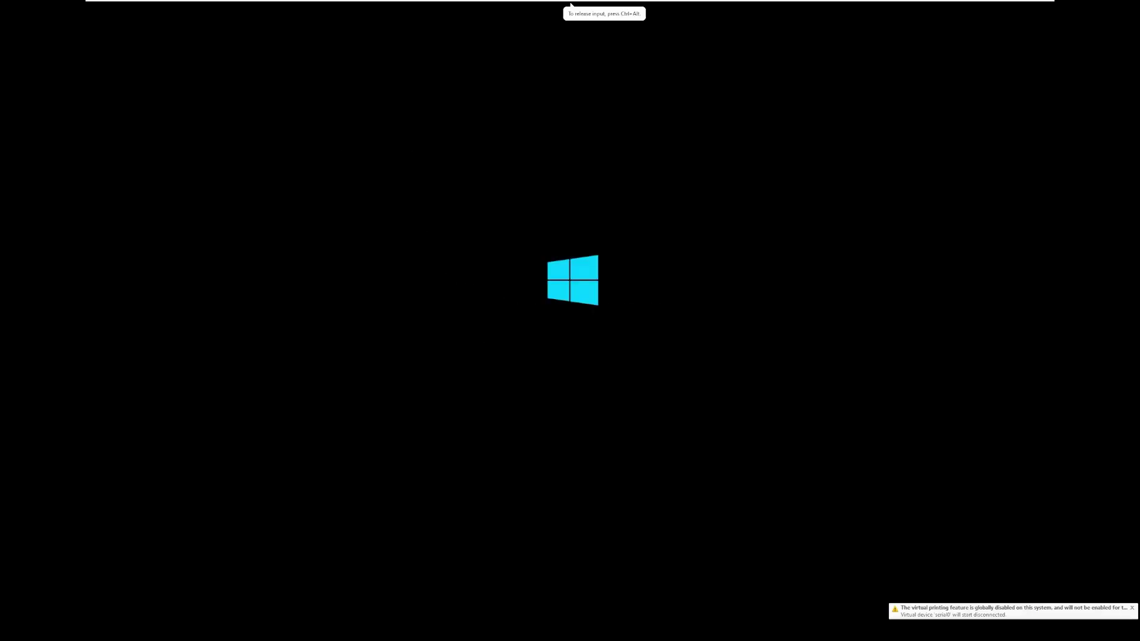
{"action": "key", "text": "ctrl+alt"}
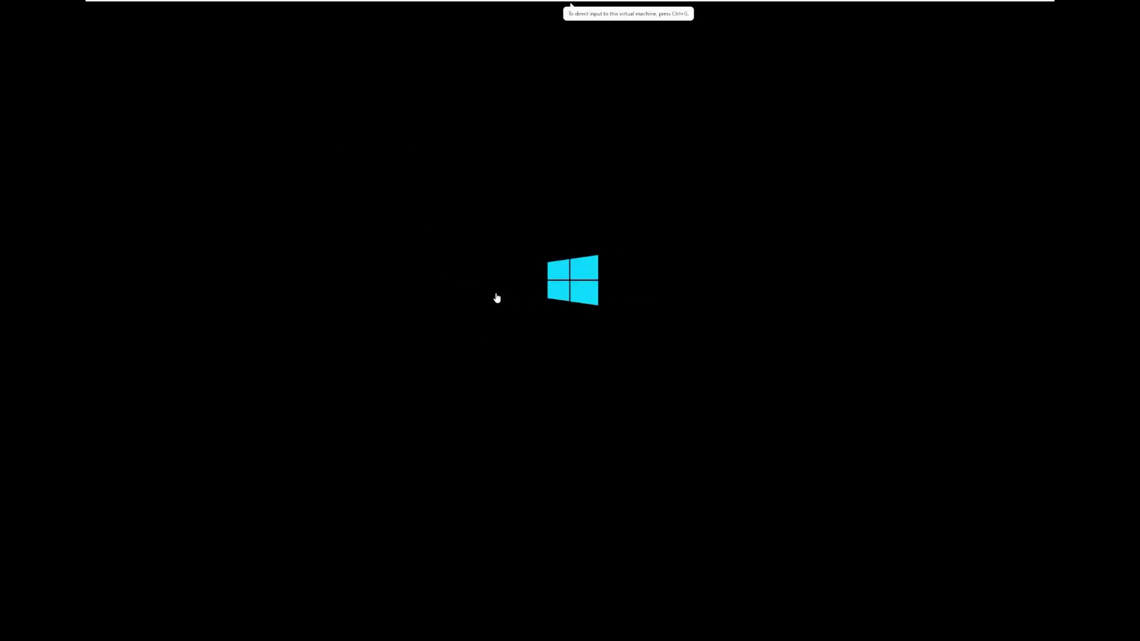
{"action": "mouse_move", "coordinate": [157, 3]}
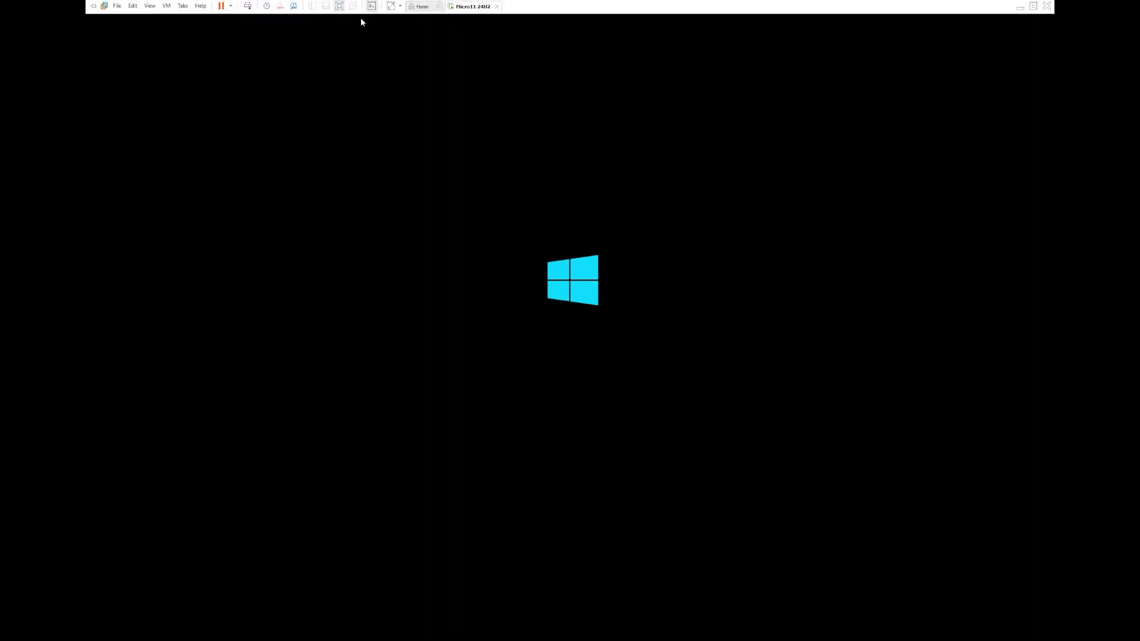
{"action": "left_click", "coordinate": [400, 6]}
{"action": "left_click", "coordinate": [415, 24]}
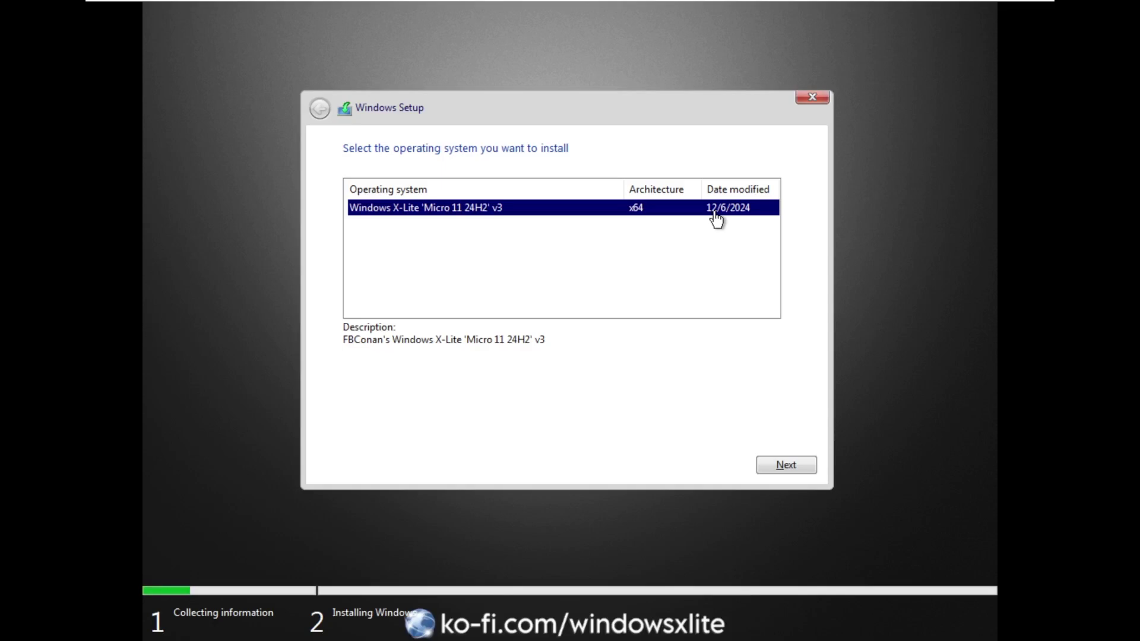
Install the Windows X-Lite 'Micro 11 24H2' v3 edition onto the 60 GB unallocated Drive 0.
{"action": "left_click", "coordinate": [786, 467]}
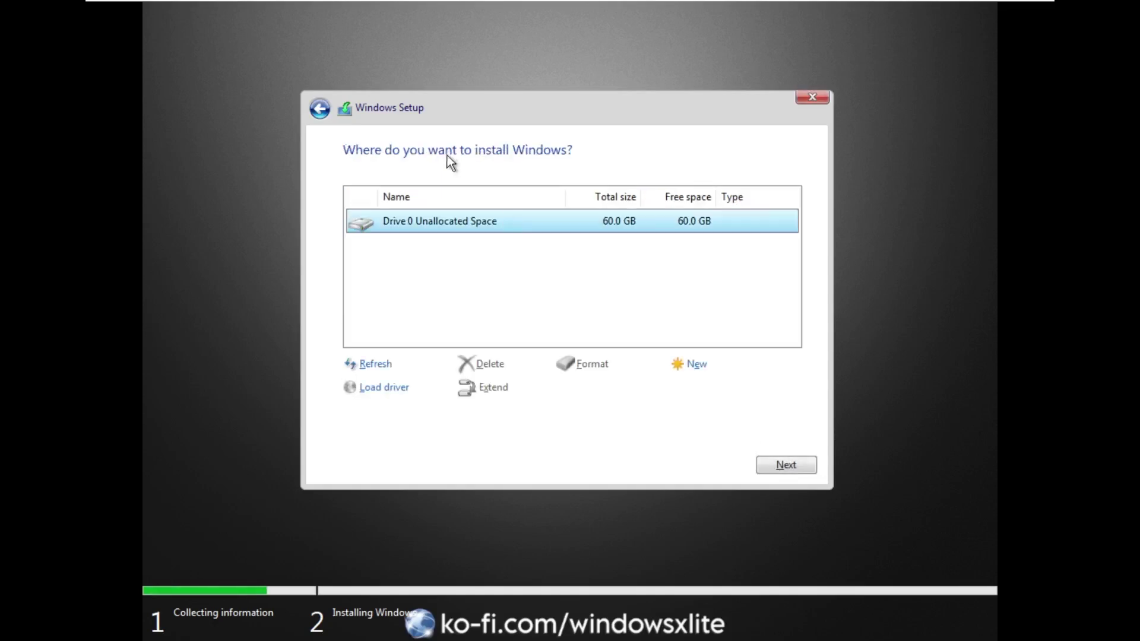
{"action": "left_click", "coordinate": [784, 464]}
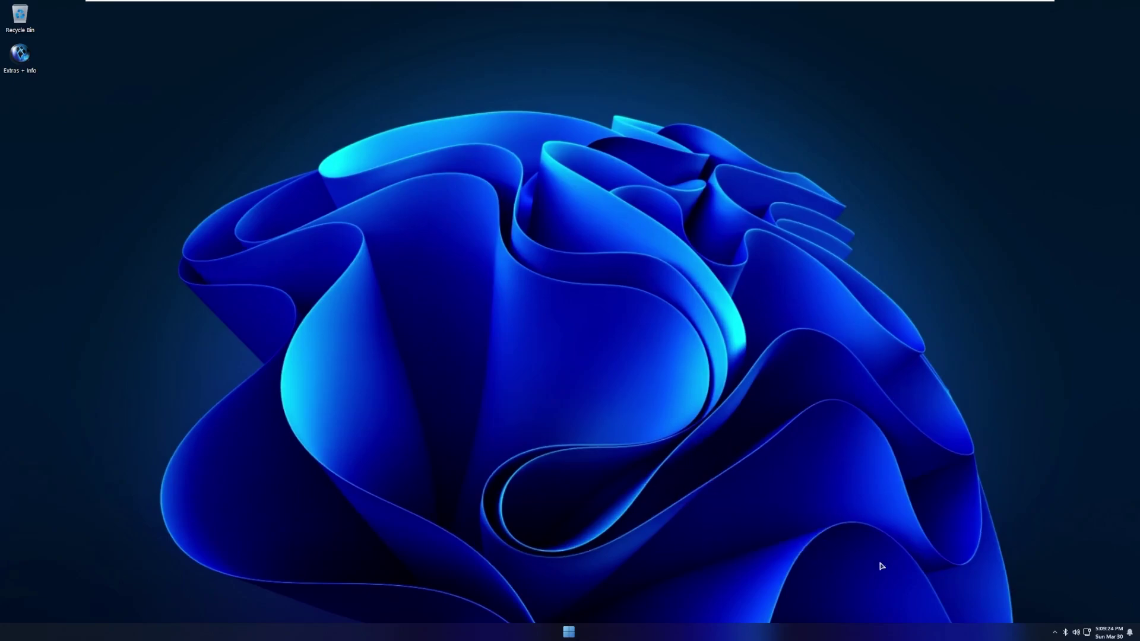
{"action": "left_click", "coordinate": [1055, 631]}
{"action": "mouse_move", "coordinate": [1045, 611]}
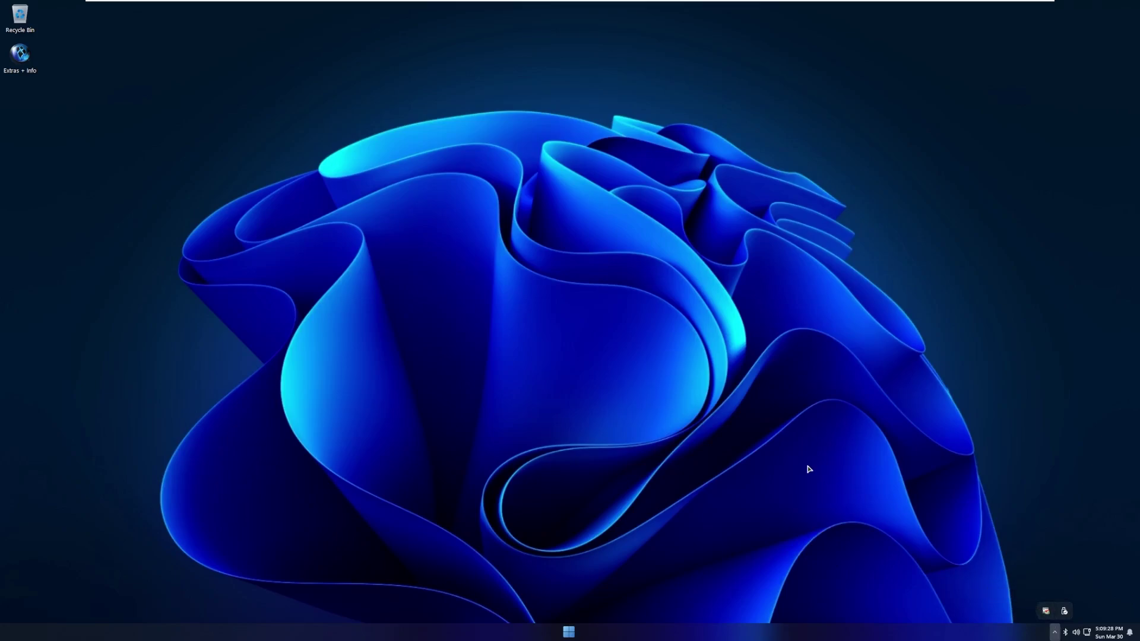
{"action": "left_click", "coordinate": [1054, 631]}
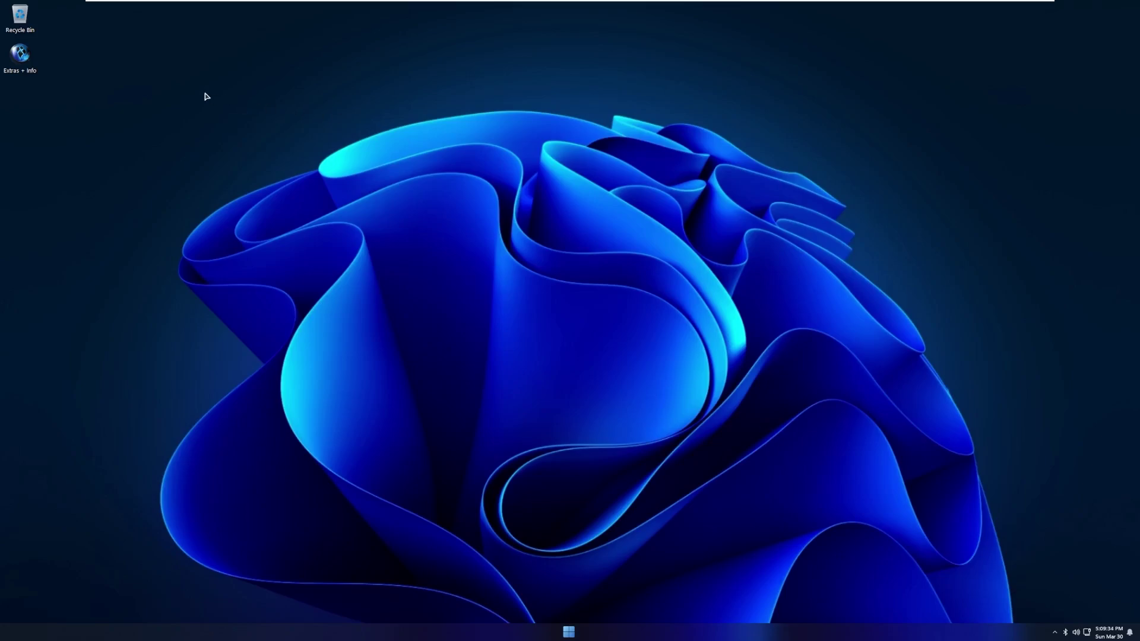
{"action": "left_click_drag", "start_coordinate": [205, 92], "coordinate": [1019, 628]}
Check the empty Recycle Bin twice, moving its window slightly before closing it.
{"action": "double_click", "coordinate": [35, 28]}
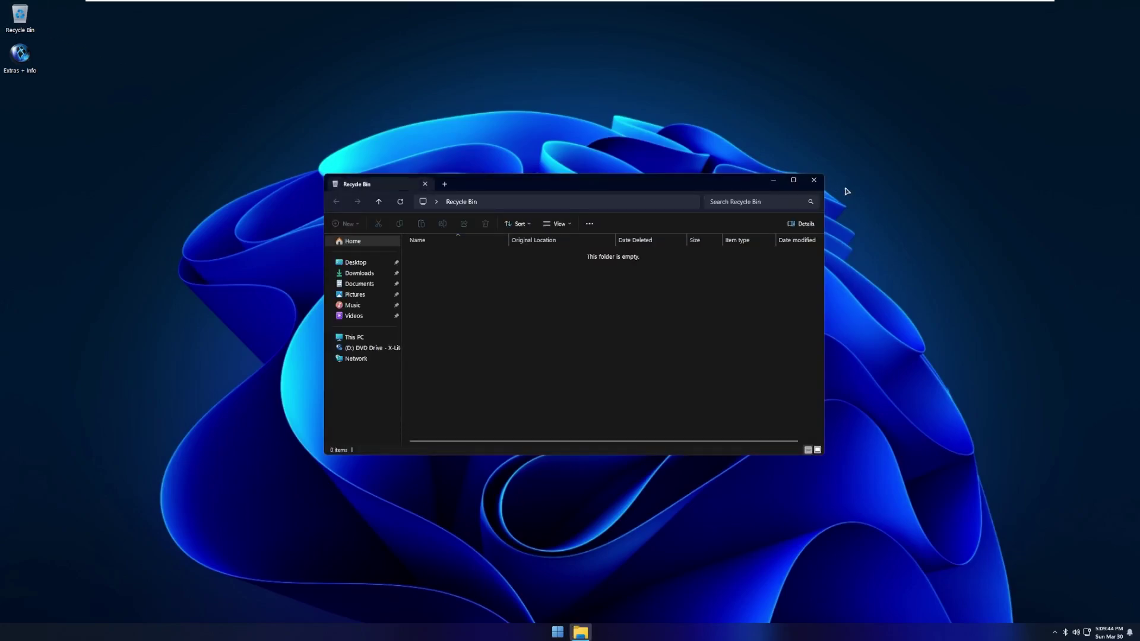
{"action": "left_click", "coordinate": [818, 179]}
{"action": "double_click", "coordinate": [24, 11]}
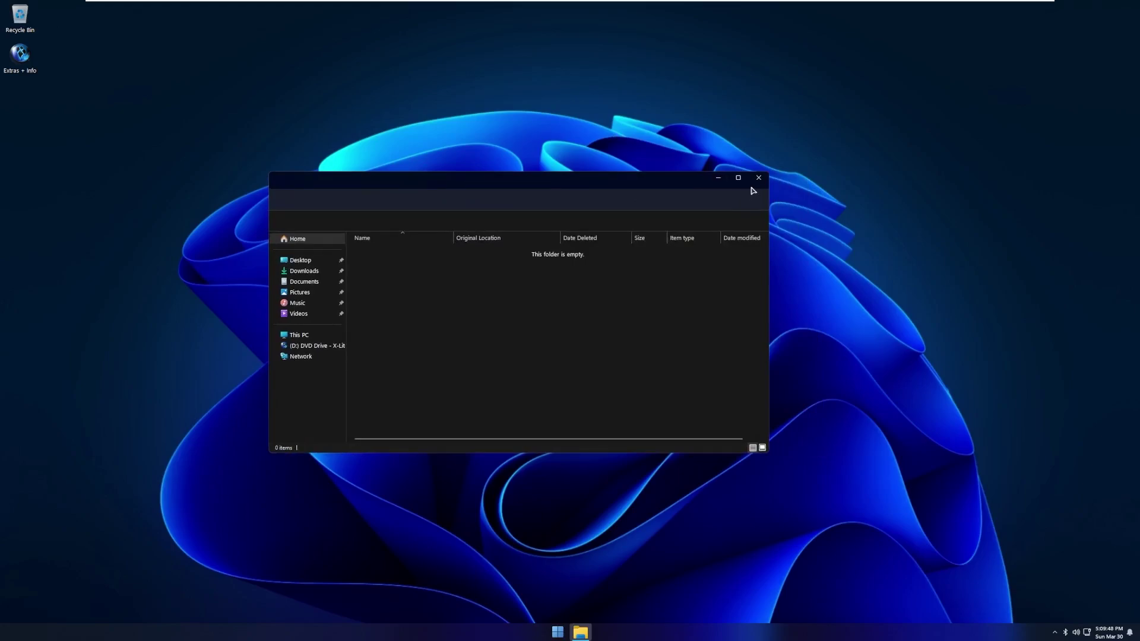
{"action": "left_click_drag", "start_coordinate": [766, 184], "coordinate": [786, 196]}
{"action": "left_click", "coordinate": [779, 190]}
In Extras + Info, browse the Desktop Shortcuts, Enable Printing and Fix Xbox Sign In folders.
{"action": "double_click", "coordinate": [19, 56]}
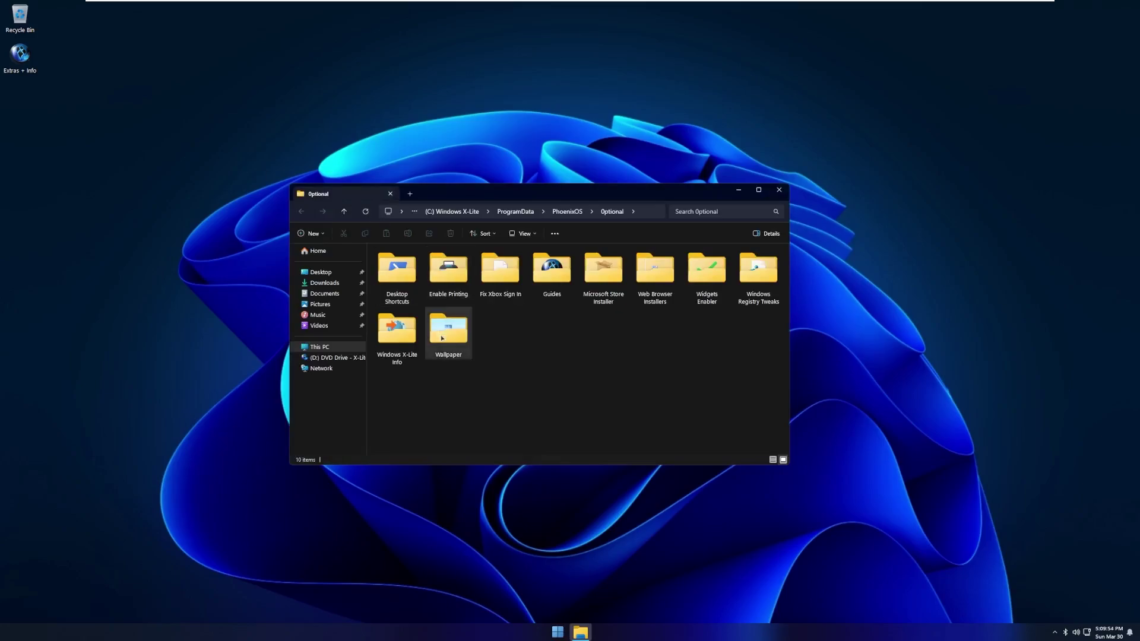
{"action": "double_click", "coordinate": [396, 272]}
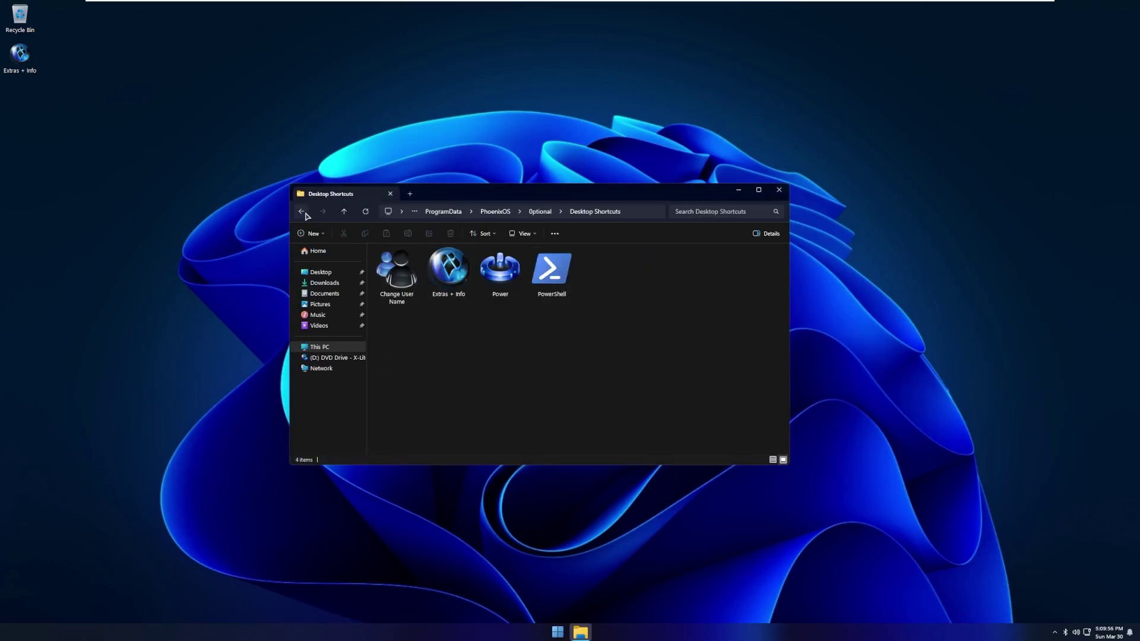
{"action": "left_click", "coordinate": [302, 212]}
{"action": "double_click", "coordinate": [448, 270]}
{"action": "left_click", "coordinate": [302, 212]}
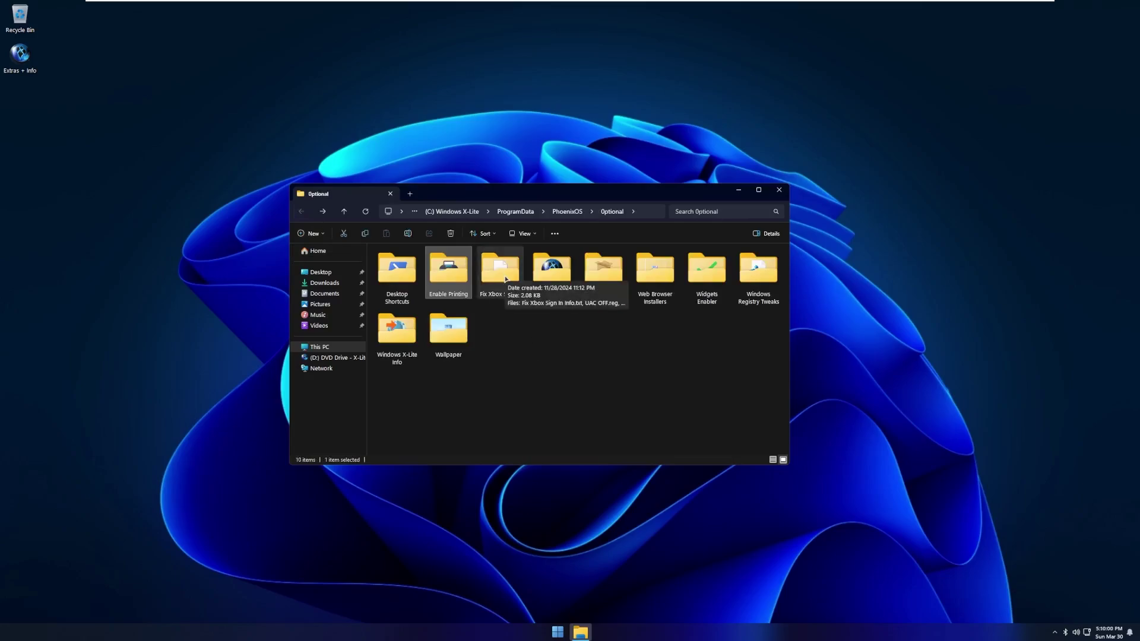
{"action": "double_click", "coordinate": [506, 279]}
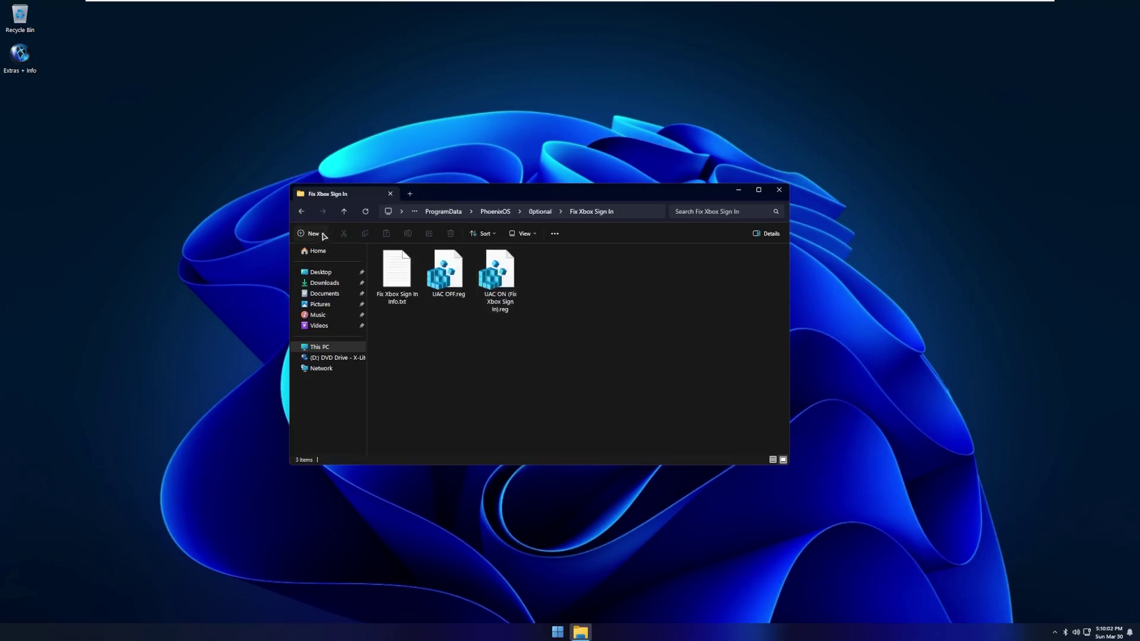
{"action": "left_click", "coordinate": [302, 212]}
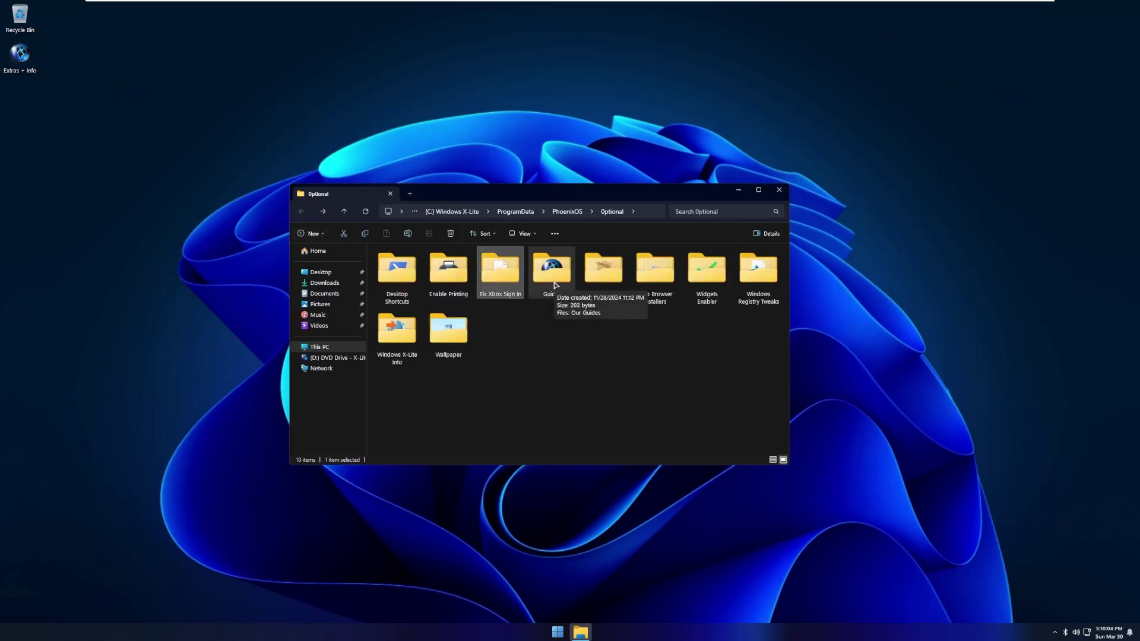
Browse the Guides folder and view the Our Guides shortcut's properties, then return to Optional.
{"action": "double_click", "coordinate": [554, 276]}
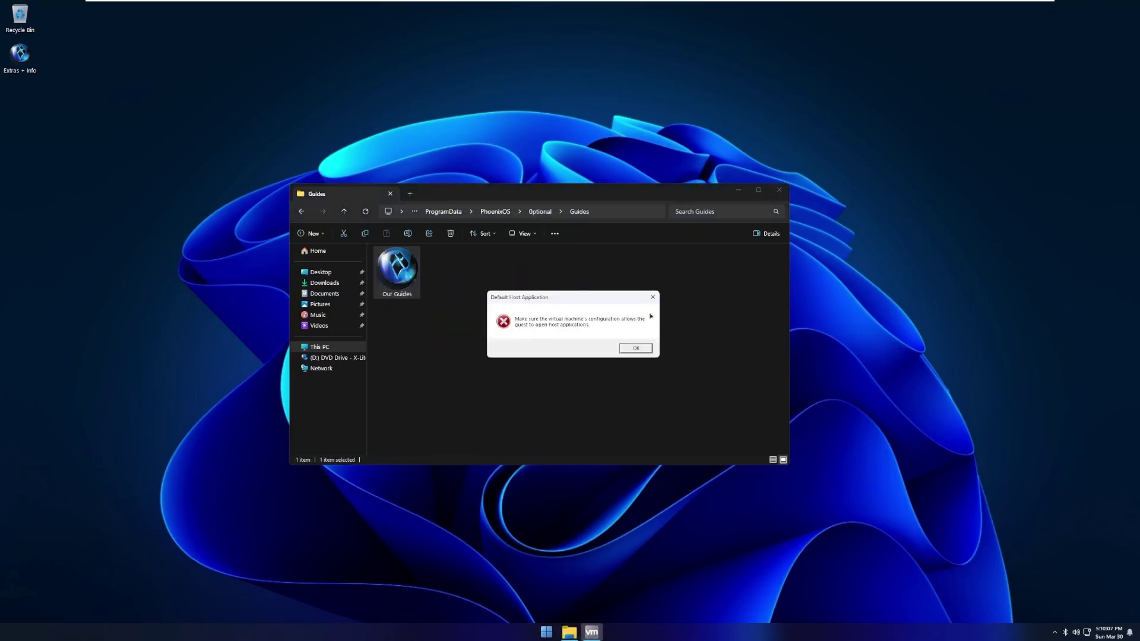
{"action": "left_click", "coordinate": [637, 349]}
{"action": "right_click", "coordinate": [416, 288]}
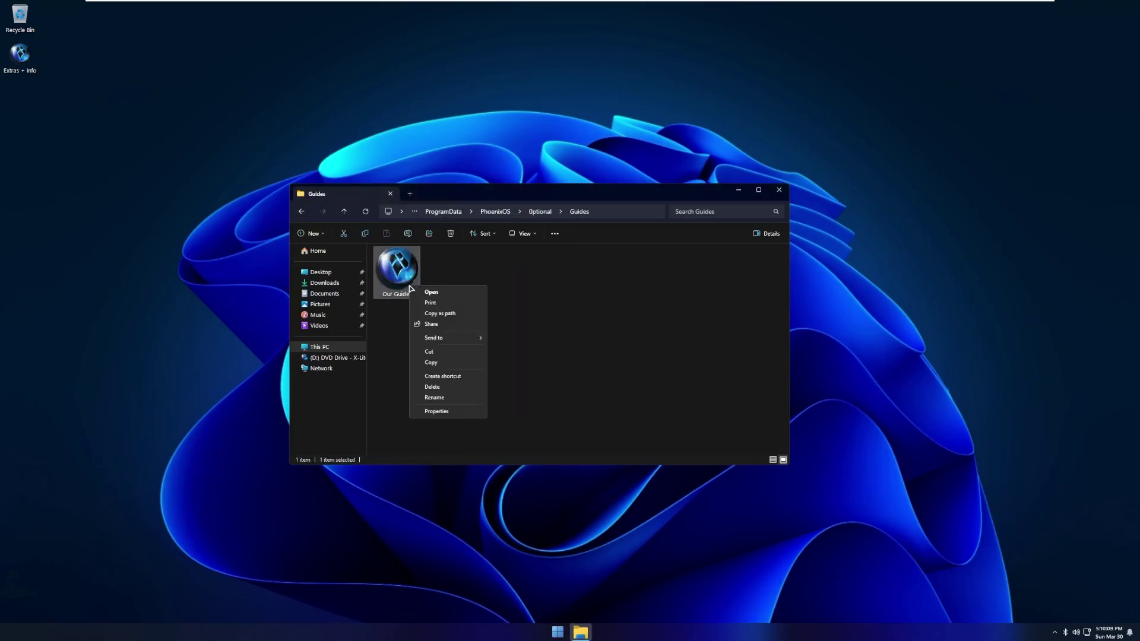
{"action": "left_click", "coordinate": [466, 415]}
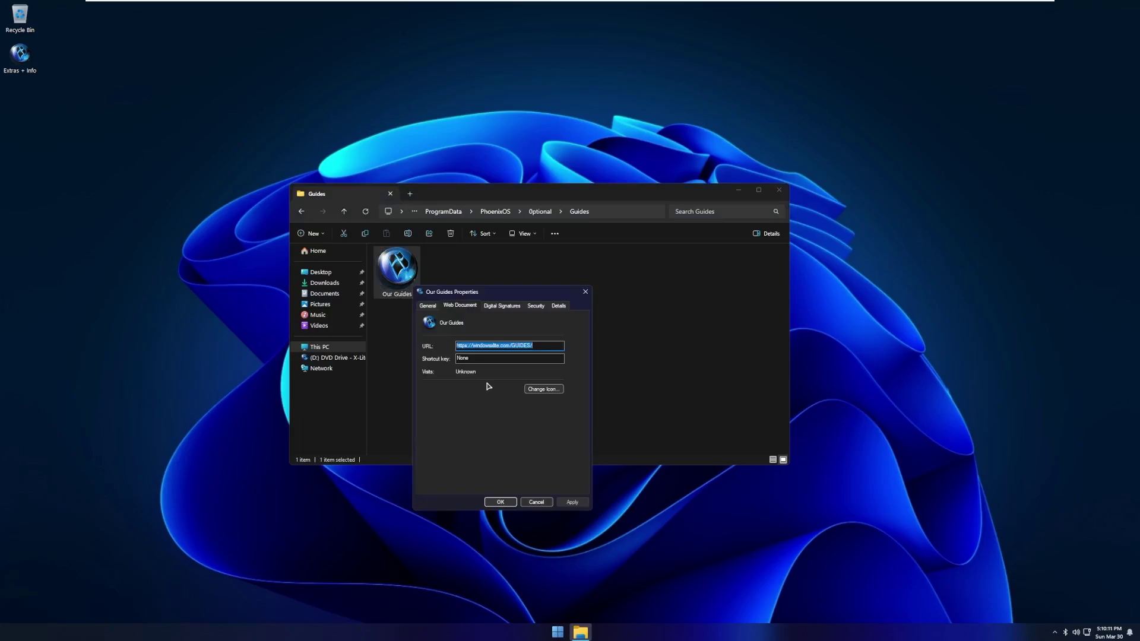
{"action": "left_click", "coordinate": [585, 292]}
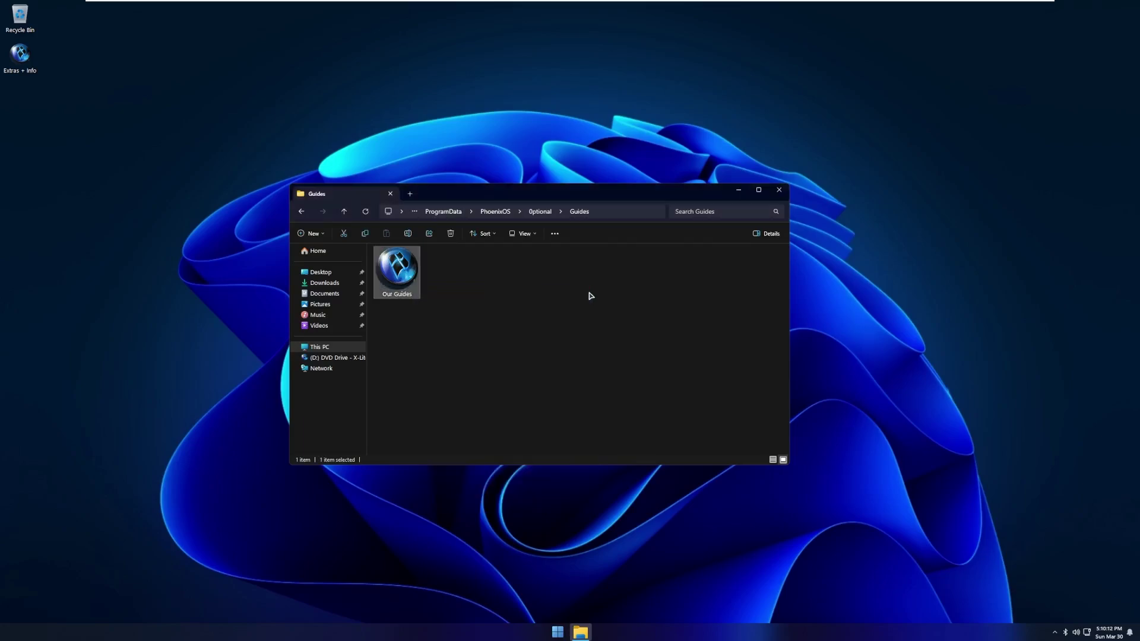
{"action": "left_click", "coordinate": [540, 211]}
Look inside the Microsoft Store Installer and Web Browser Installers folders.
{"action": "double_click", "coordinate": [613, 284]}
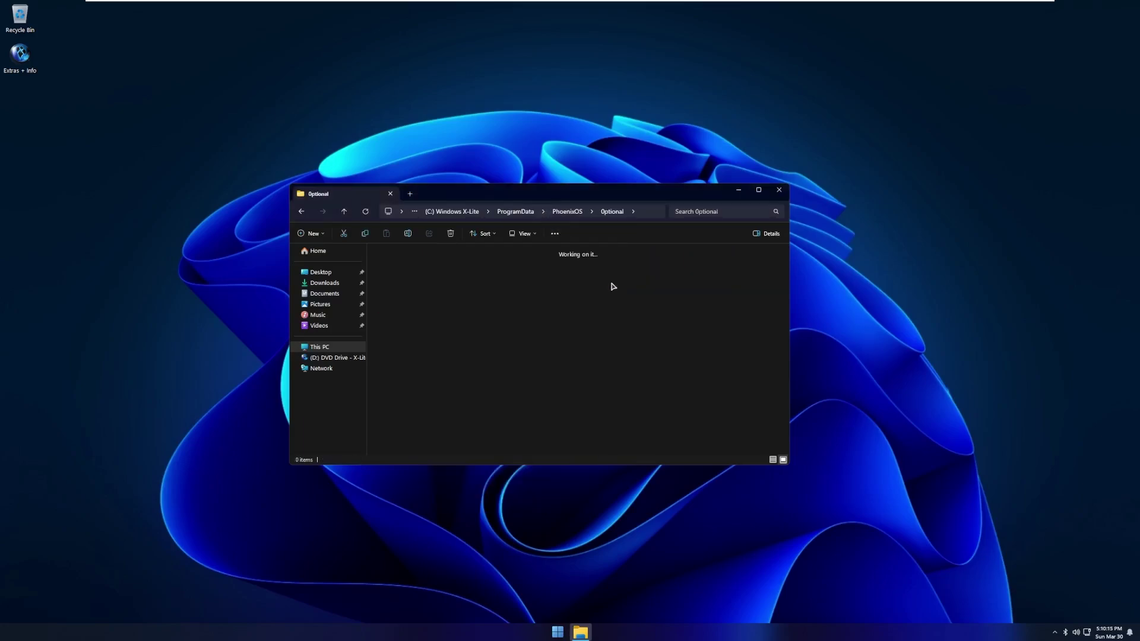
{"action": "key", "text": "alt+Left"}
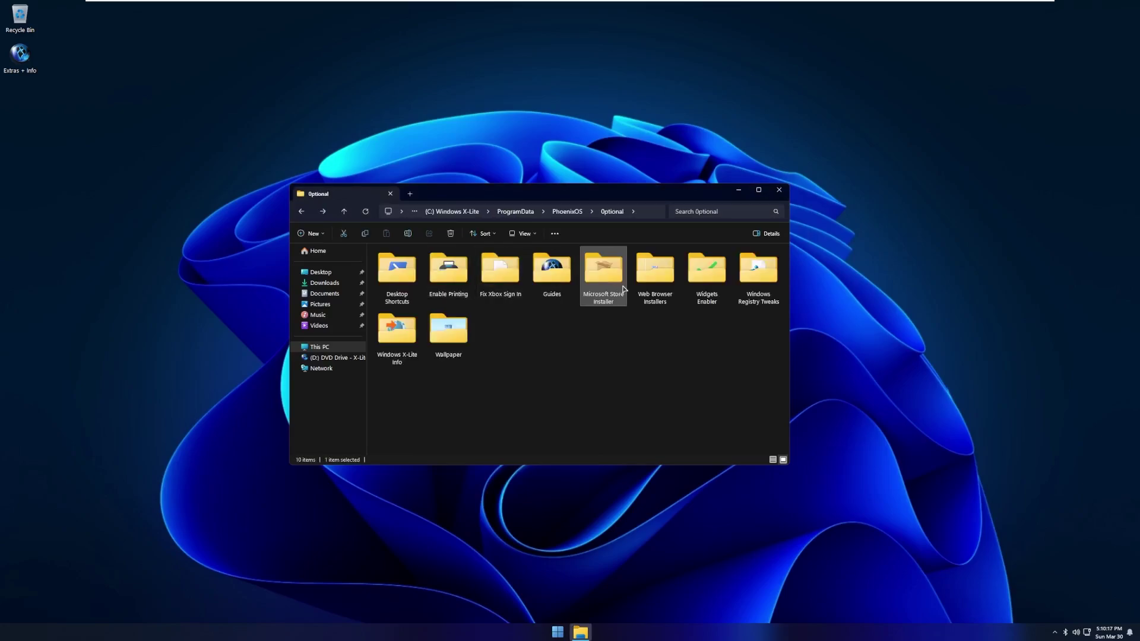
{"action": "double_click", "coordinate": [489, 274]}
{"action": "key", "text": "super"}
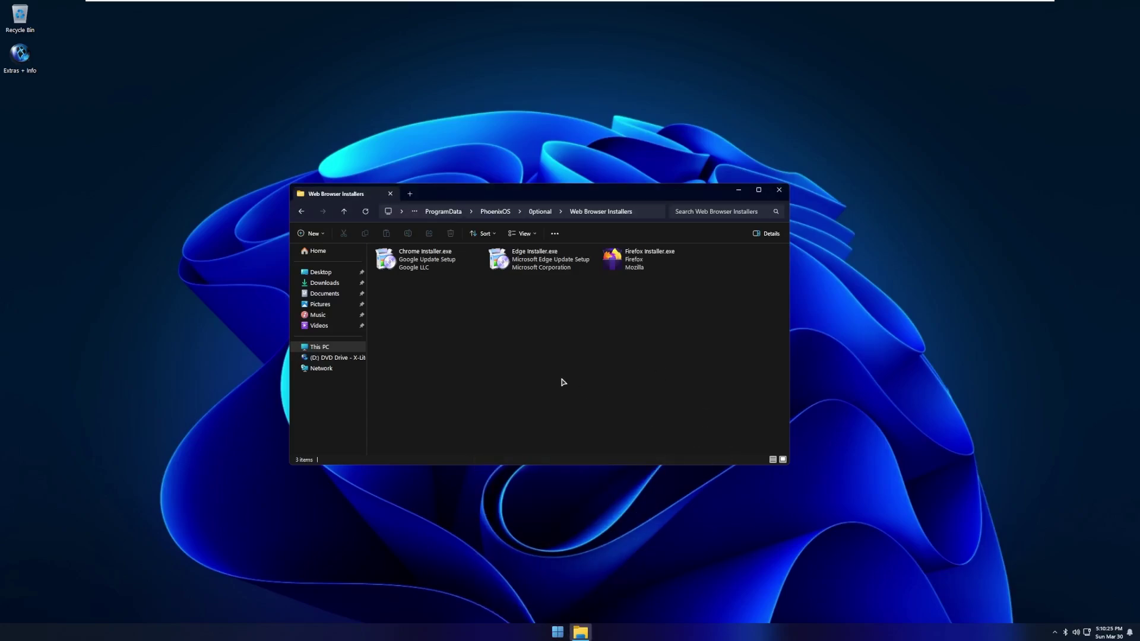
{"action": "key", "text": "alt+Left"}
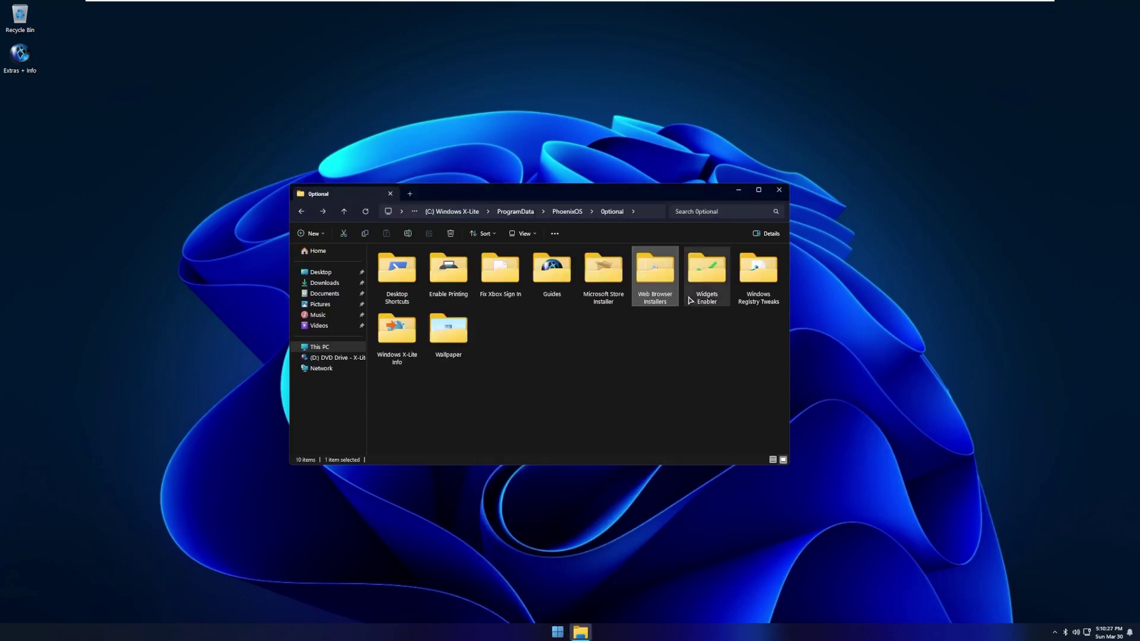
Look inside the Widgets Enabler and Windows Registry Tweaks folders and shift the Explorer window lower-left.
{"action": "double_click", "coordinate": [695, 301]}
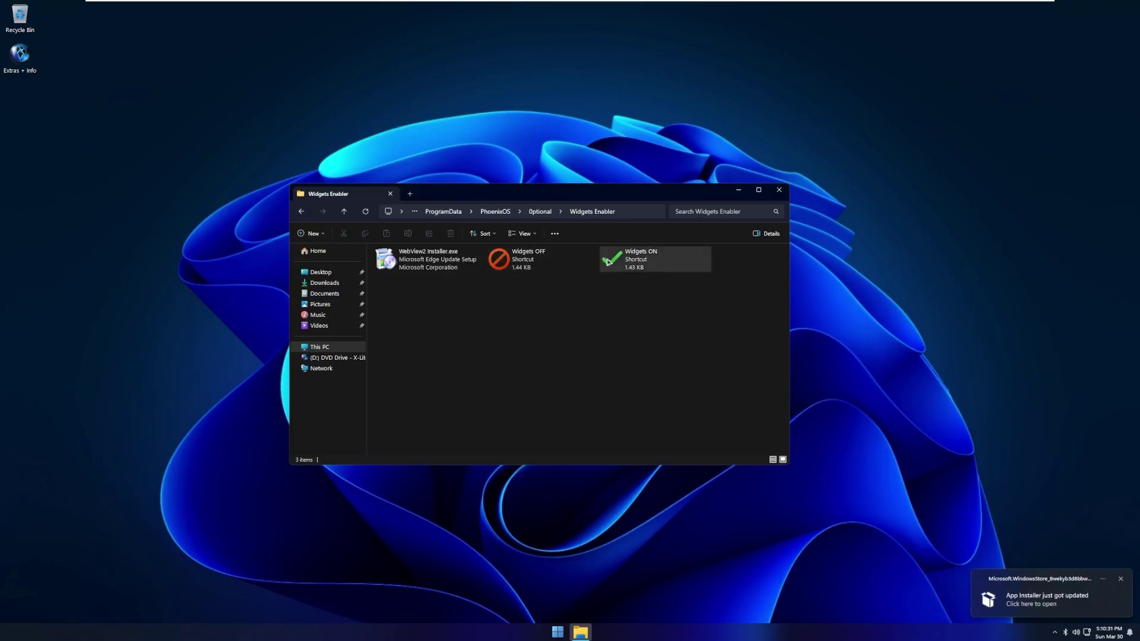
{"action": "key", "text": "alt+Left"}
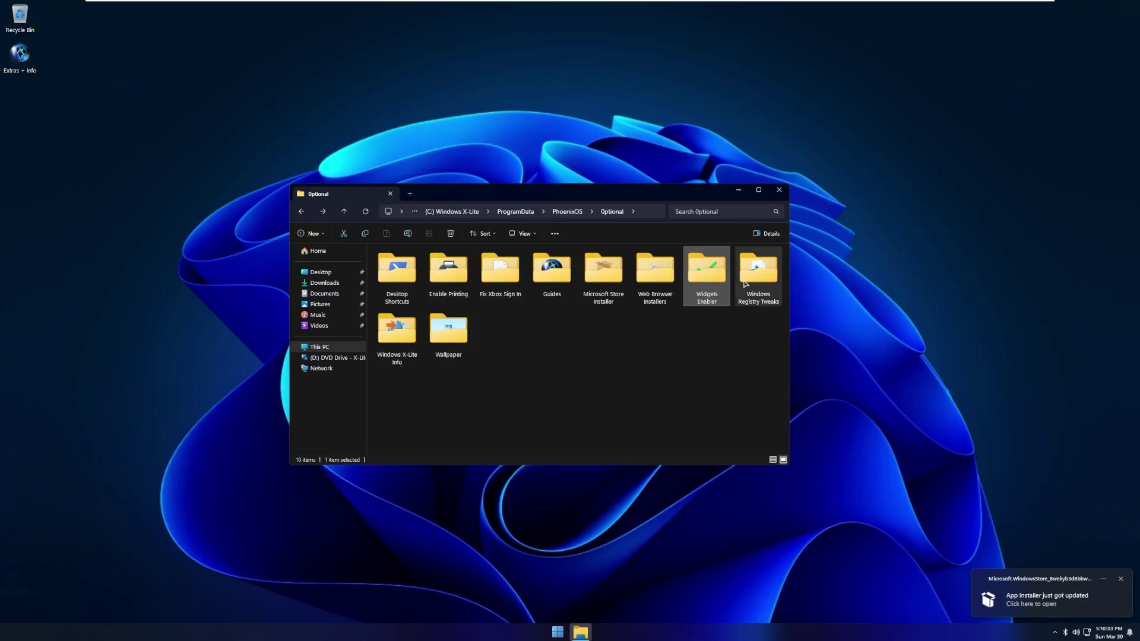
{"action": "double_click", "coordinate": [746, 284]}
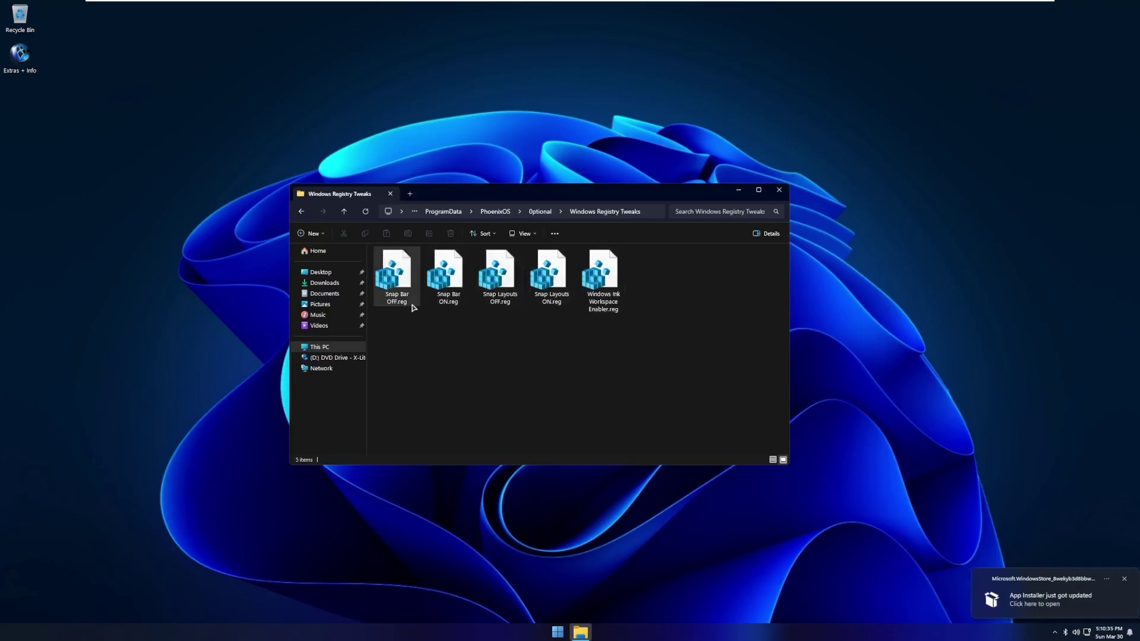
{"action": "left_click_drag", "start_coordinate": [521, 197], "coordinate": [504, 223]}
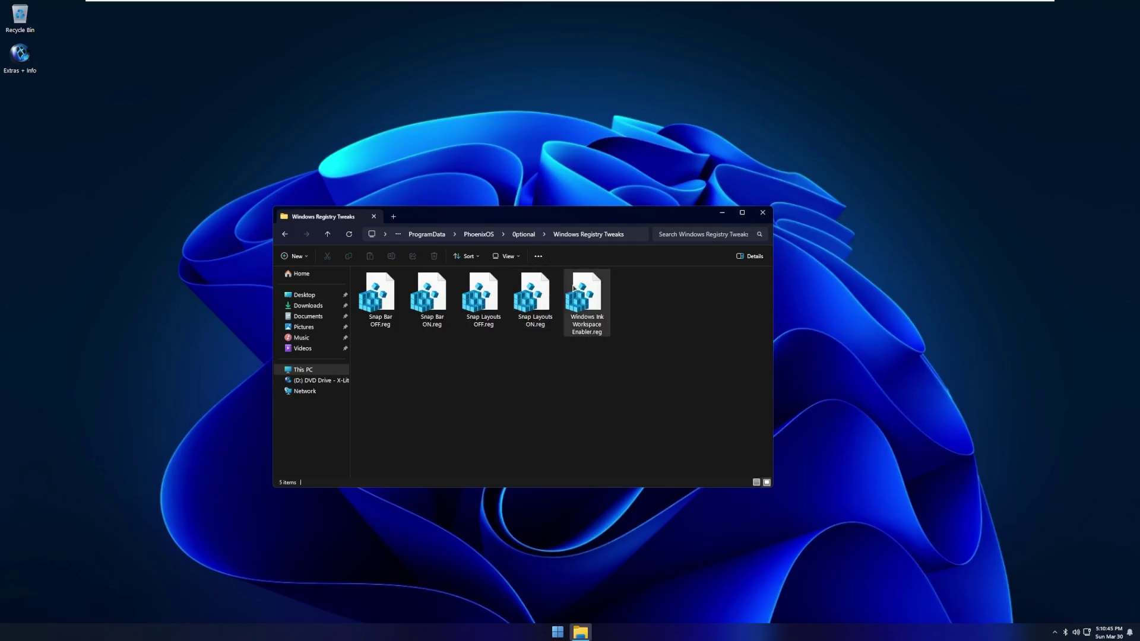
In the Windows X-Lite Info folder, select the website and Ko-Fi shortcuts, then open Windows X-Lite Info.txt.
{"action": "left_click", "coordinate": [515, 235]}
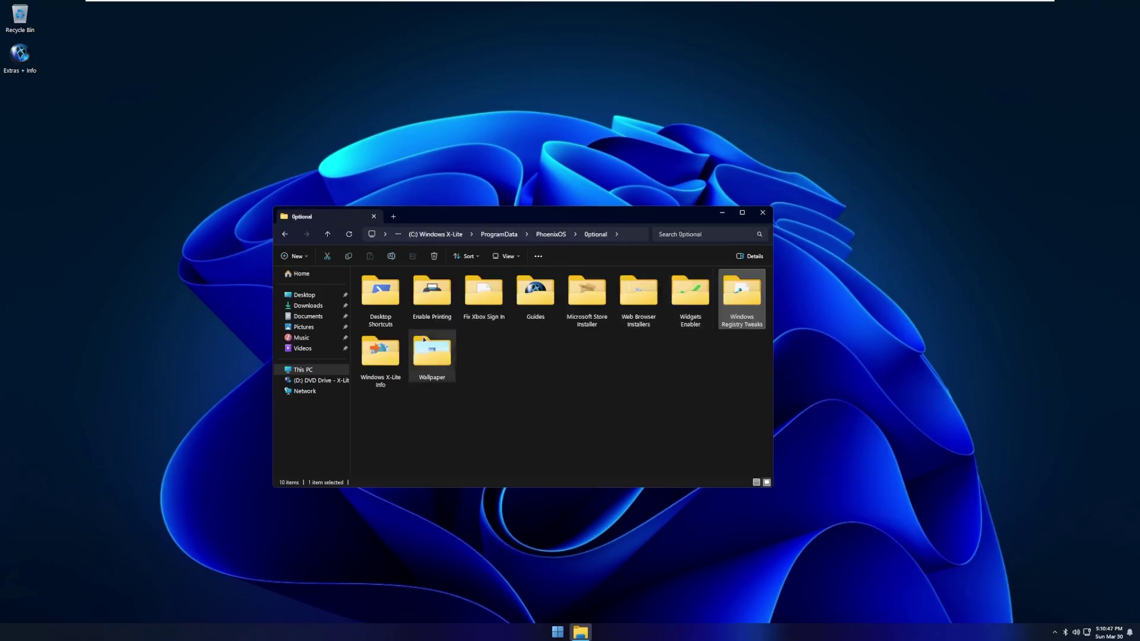
{"action": "double_click", "coordinate": [382, 355]}
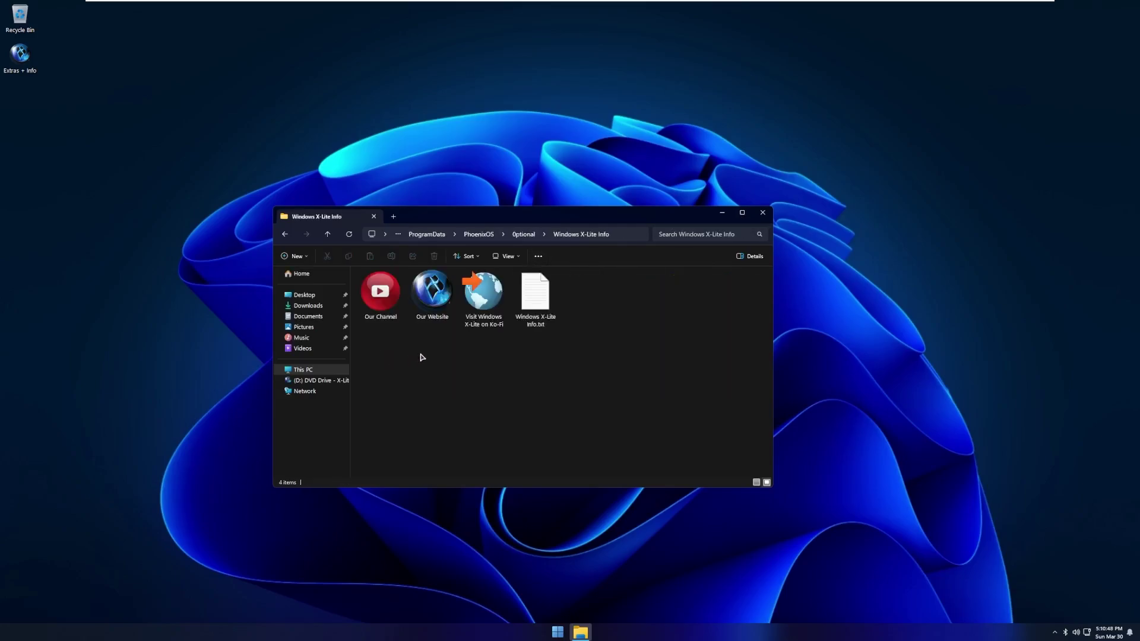
{"action": "left_click", "coordinate": [374, 313]}
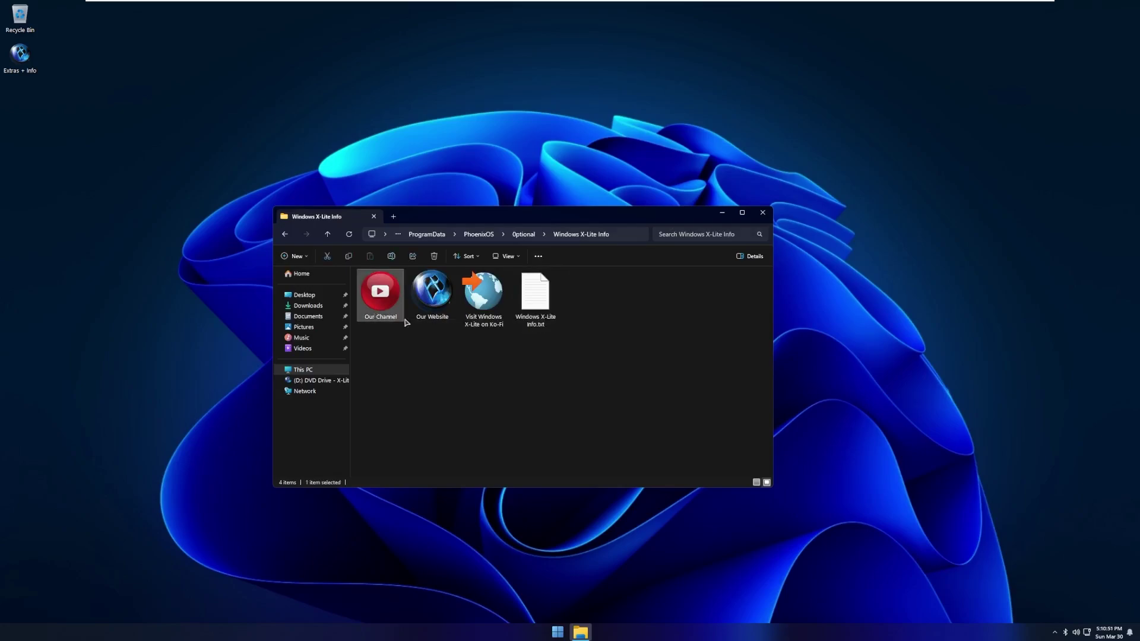
{"action": "left_click", "coordinate": [431, 299]}
{"action": "left_click", "coordinate": [473, 309]}
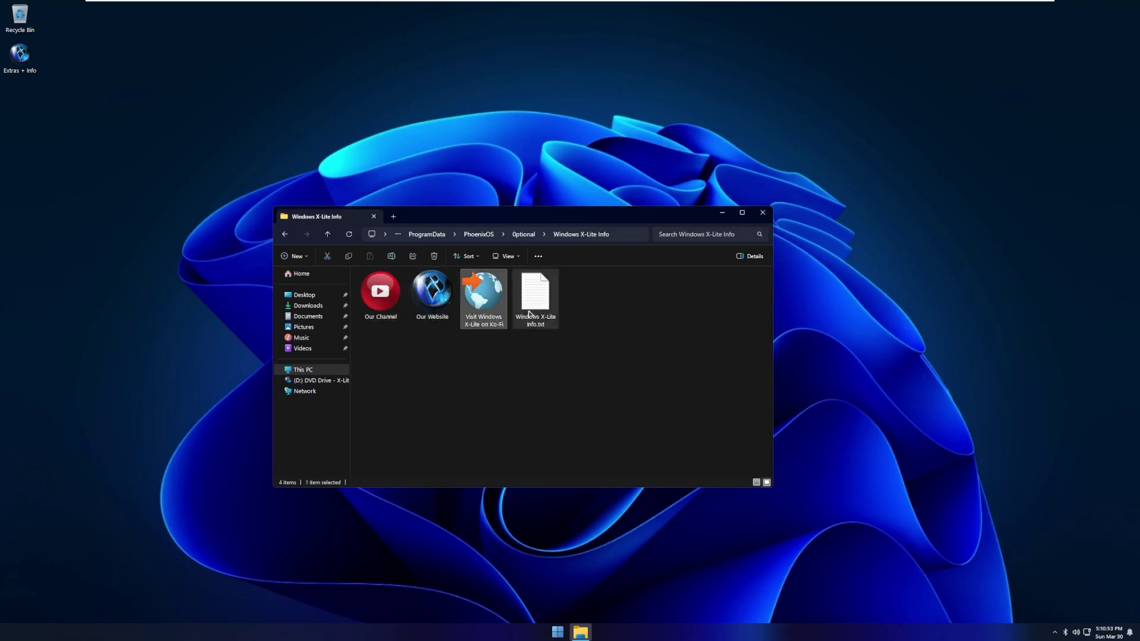
{"action": "double_click", "coordinate": [534, 296]}
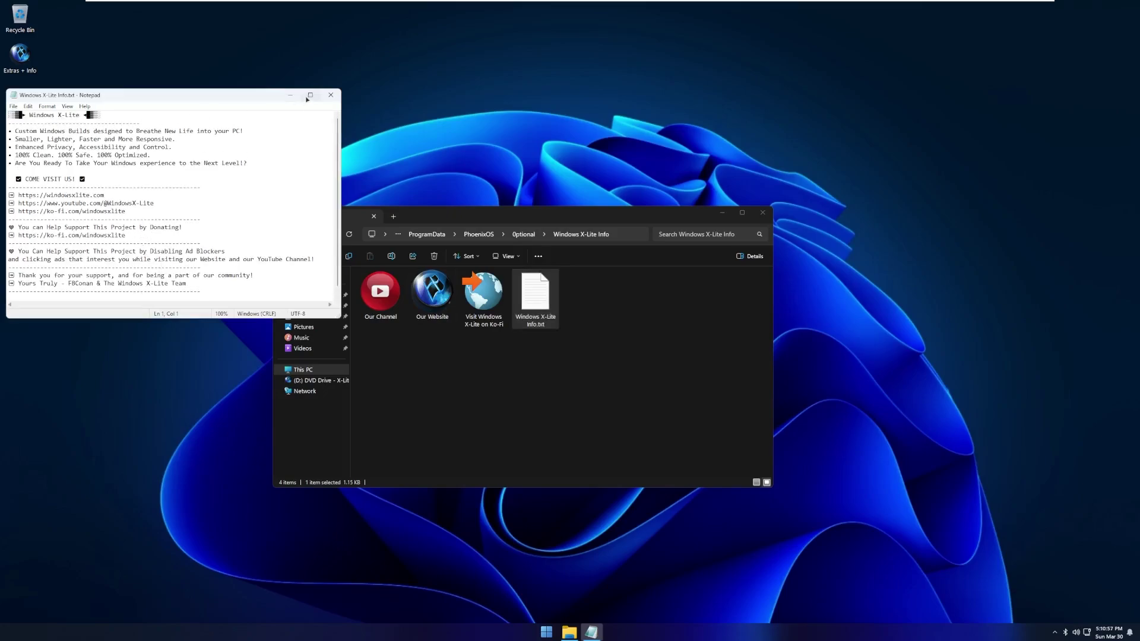
Open img0.jpg from the Wallpaper folder, always using Windows Photo Viewer for .jpg files.
{"action": "left_click", "coordinate": [326, 92]}
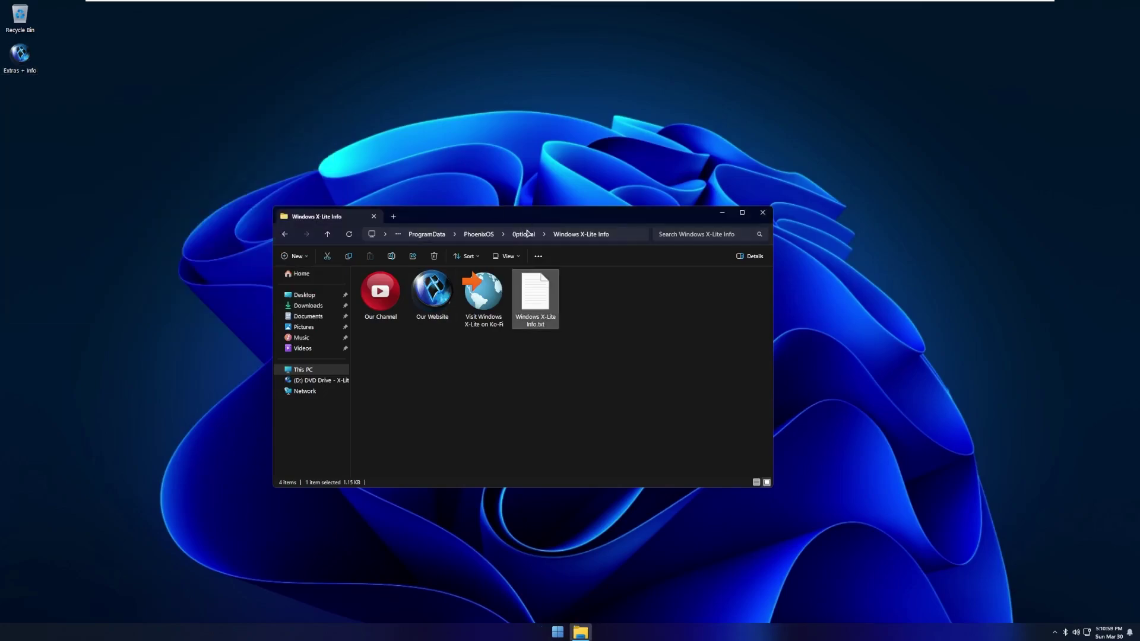
{"action": "left_click", "coordinate": [523, 235]}
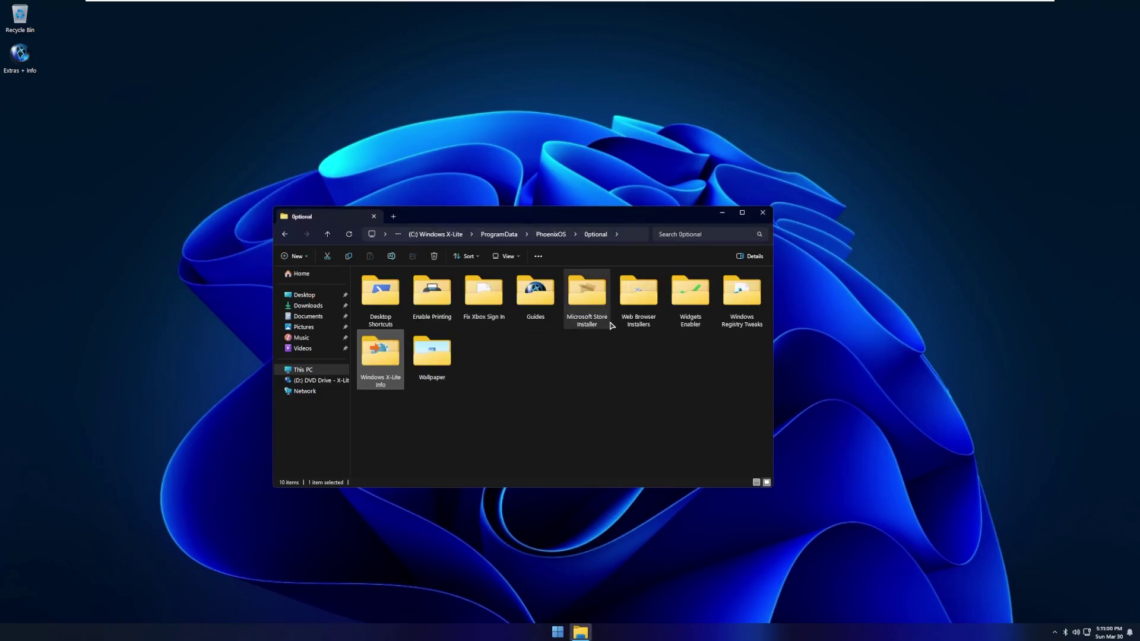
{"action": "double_click", "coordinate": [436, 356]}
{"action": "double_click", "coordinate": [452, 286]}
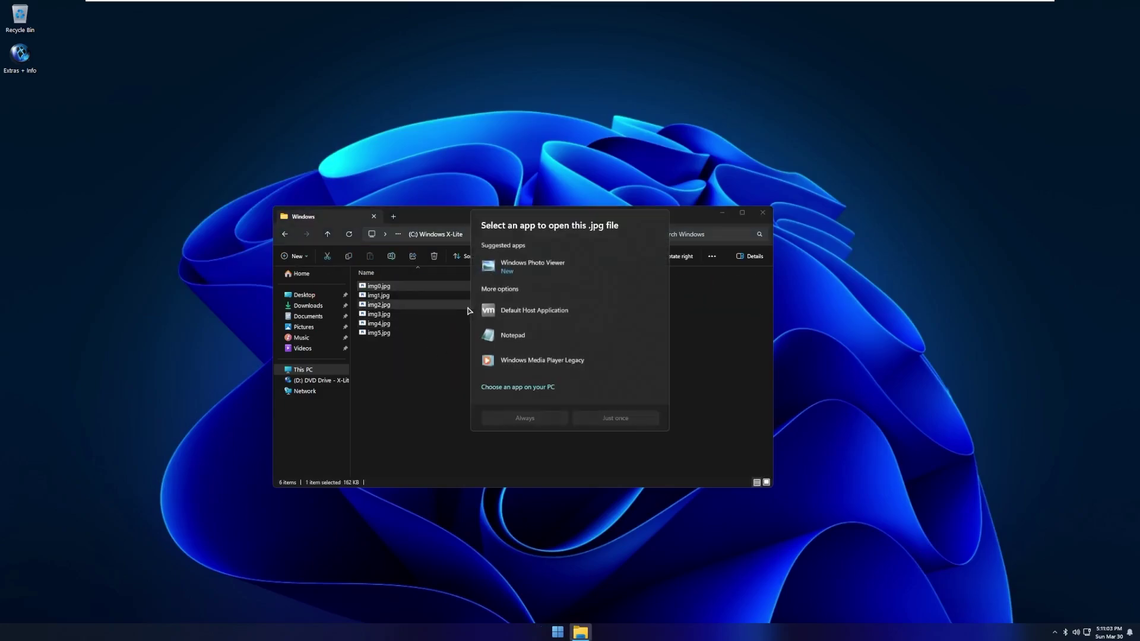
{"action": "left_click", "coordinate": [522, 267]}
{"action": "left_click", "coordinate": [525, 418]}
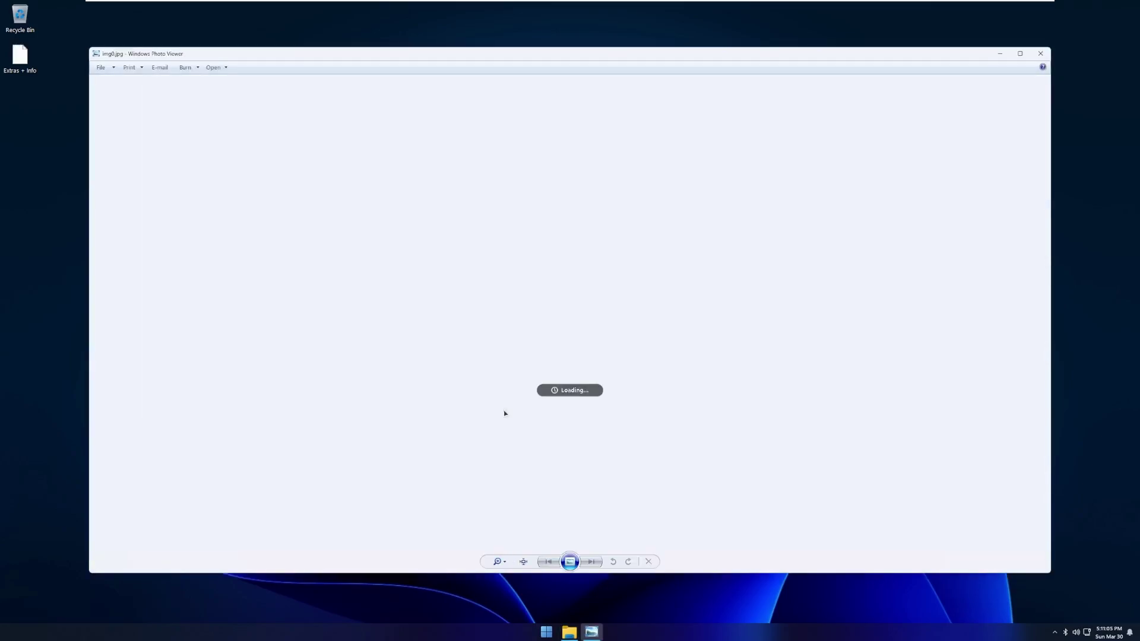
Page through wallpapers img1 to img4, then close Photo Viewer and Explorer.
{"action": "key", "text": "Right"}
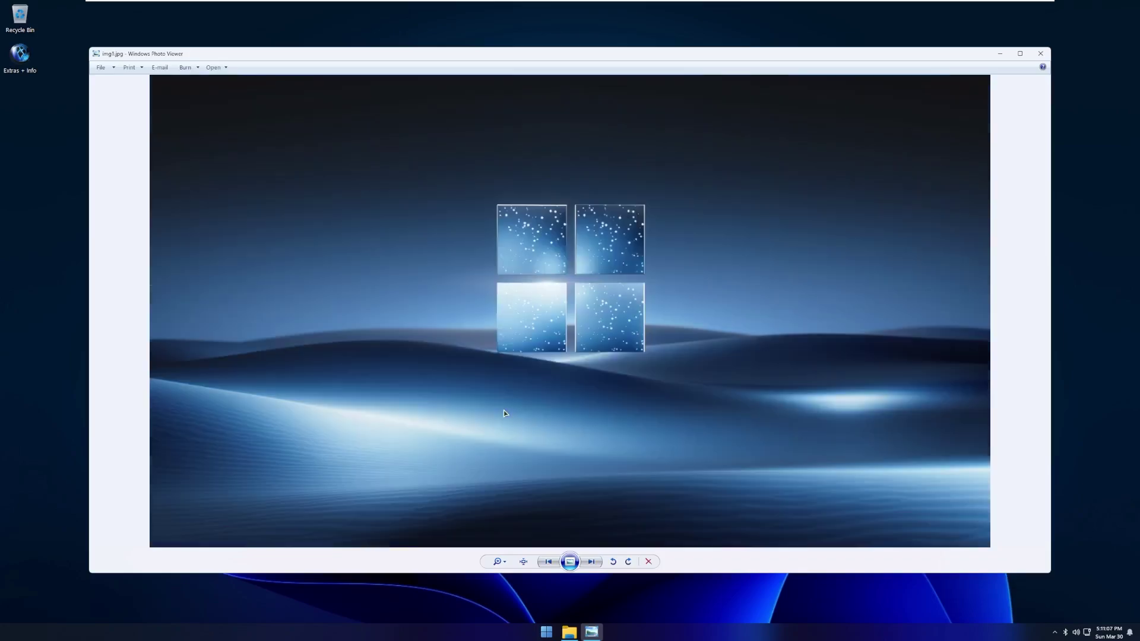
{"action": "key", "text": "Right"}
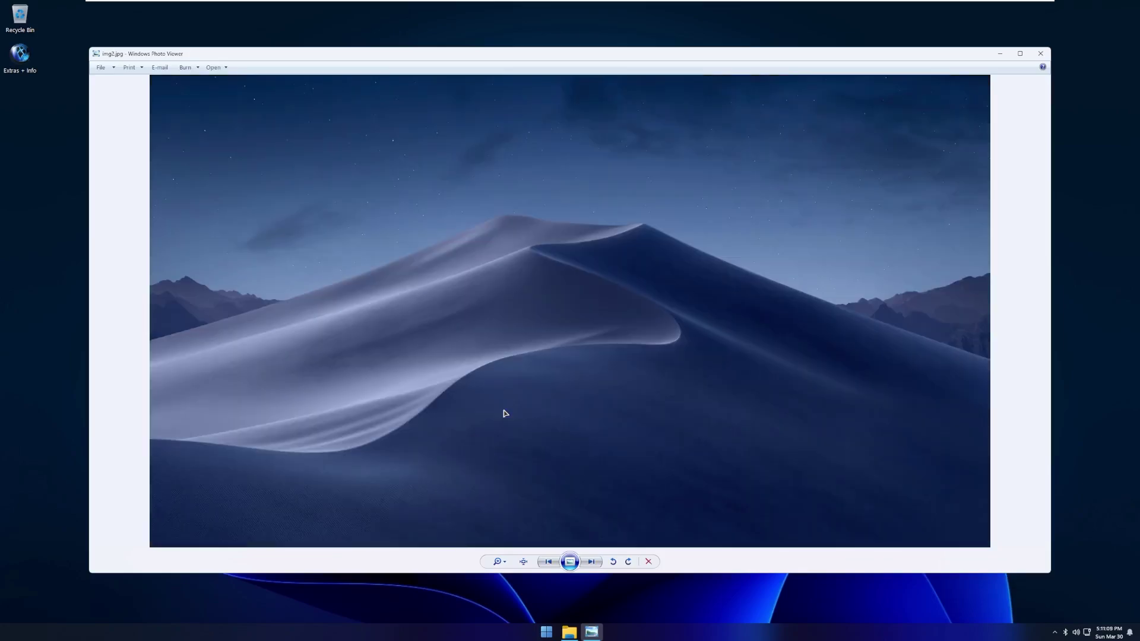
{"action": "key", "text": "Right"}
{"action": "key", "text": "Right"}
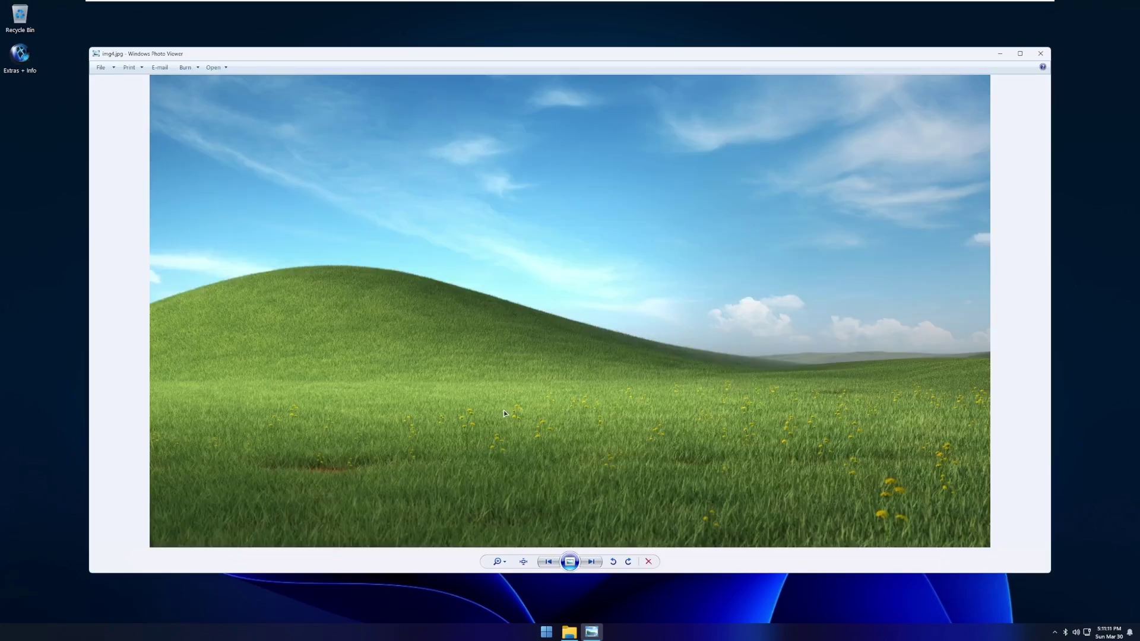
{"action": "key", "text": "Right"}
{"action": "key", "text": "Left"}
{"action": "key", "text": "Right"}
{"action": "key", "text": "Right"}
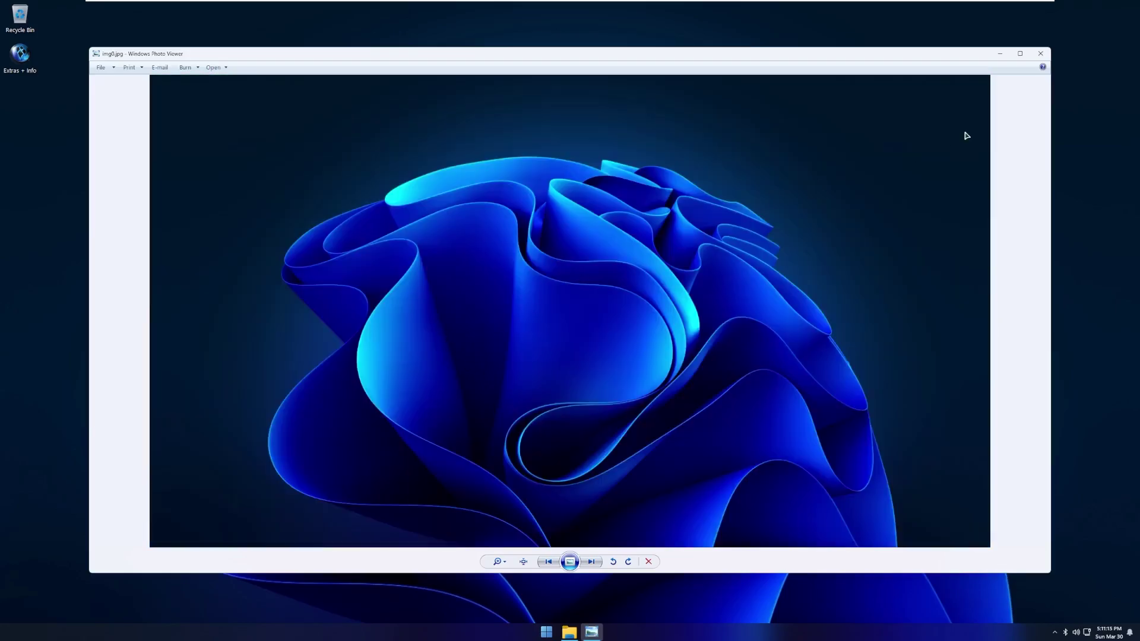
{"action": "left_click", "coordinate": [1040, 55]}
{"action": "left_click", "coordinate": [763, 218]}
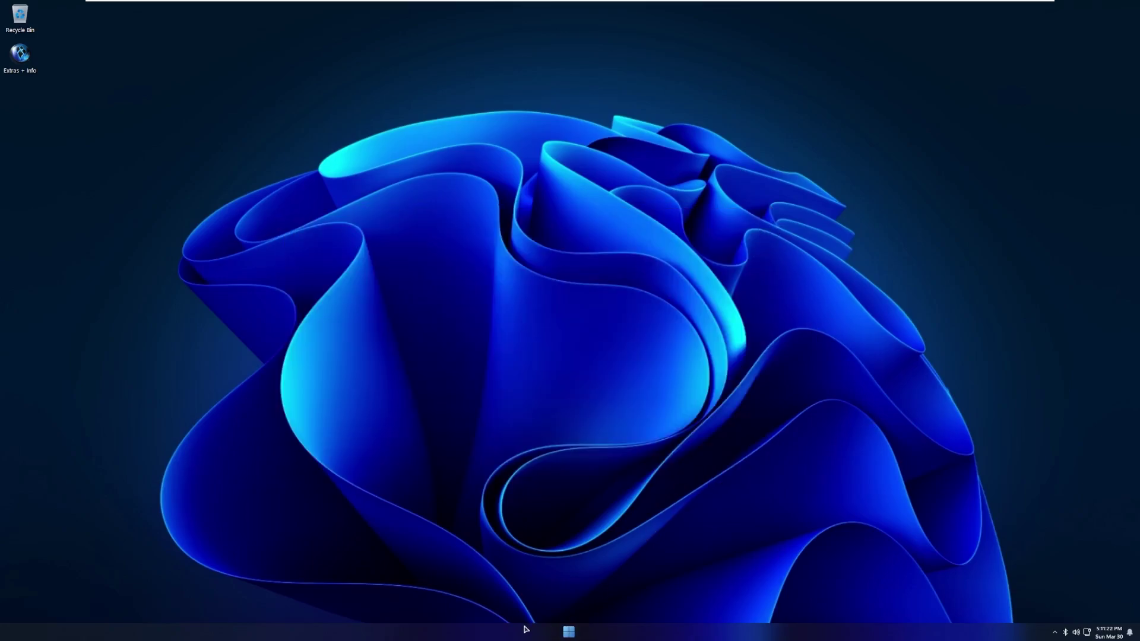
Open the notifications and calendar panel from the clock and look it over.
{"action": "left_click", "coordinate": [1110, 632]}
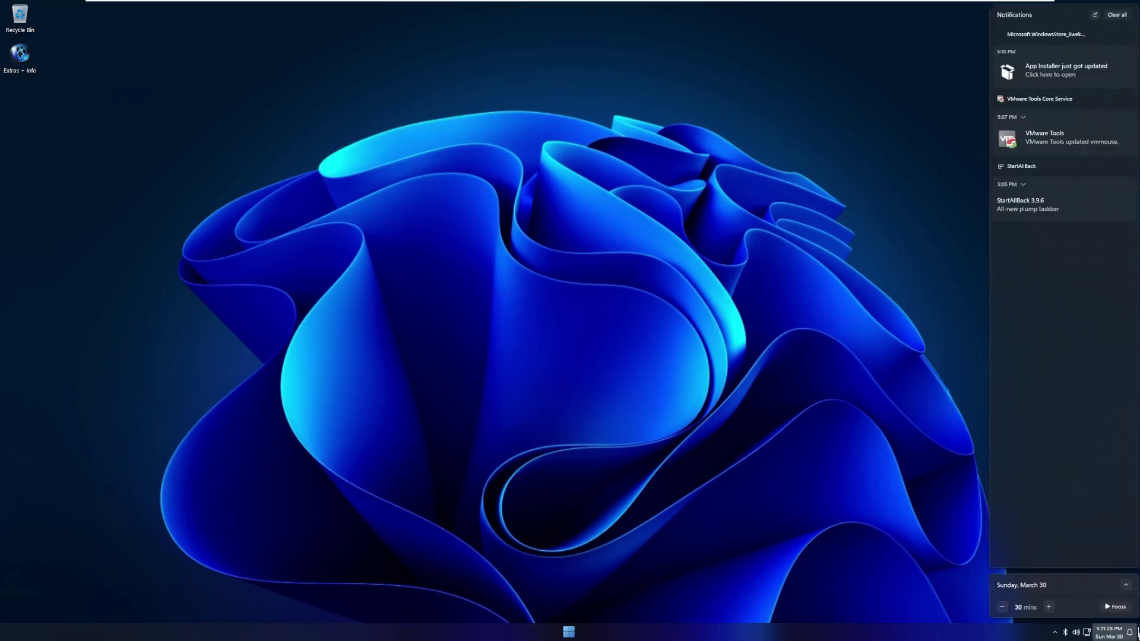
{"action": "left_click", "coordinate": [1134, 633]}
{"action": "left_click", "coordinate": [1110, 633]}
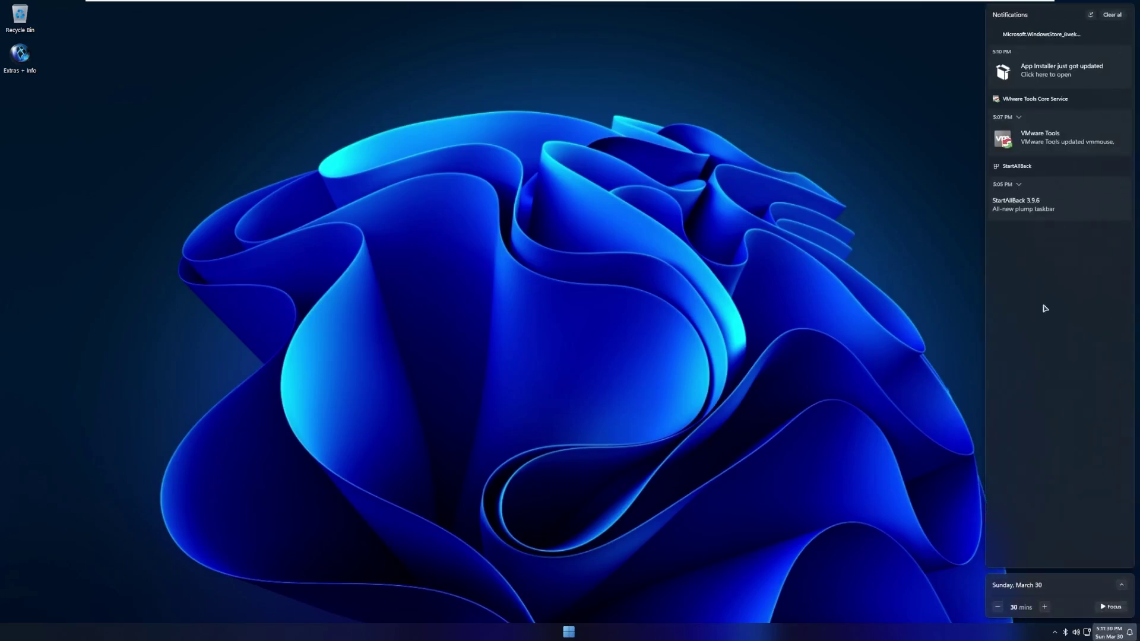
Raise the system volume slightly in Quick Settings, then show the hidden tray icons.
{"action": "left_click", "coordinate": [1078, 631]}
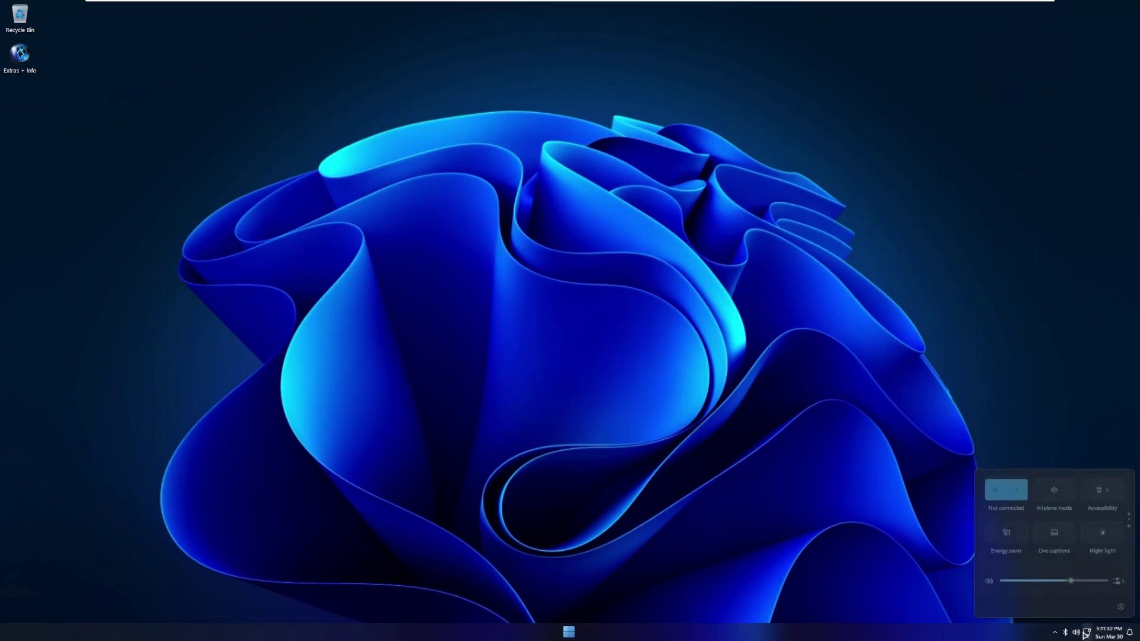
{"action": "left_click", "coordinate": [1079, 633]}
{"action": "left_click", "coordinate": [1080, 633]}
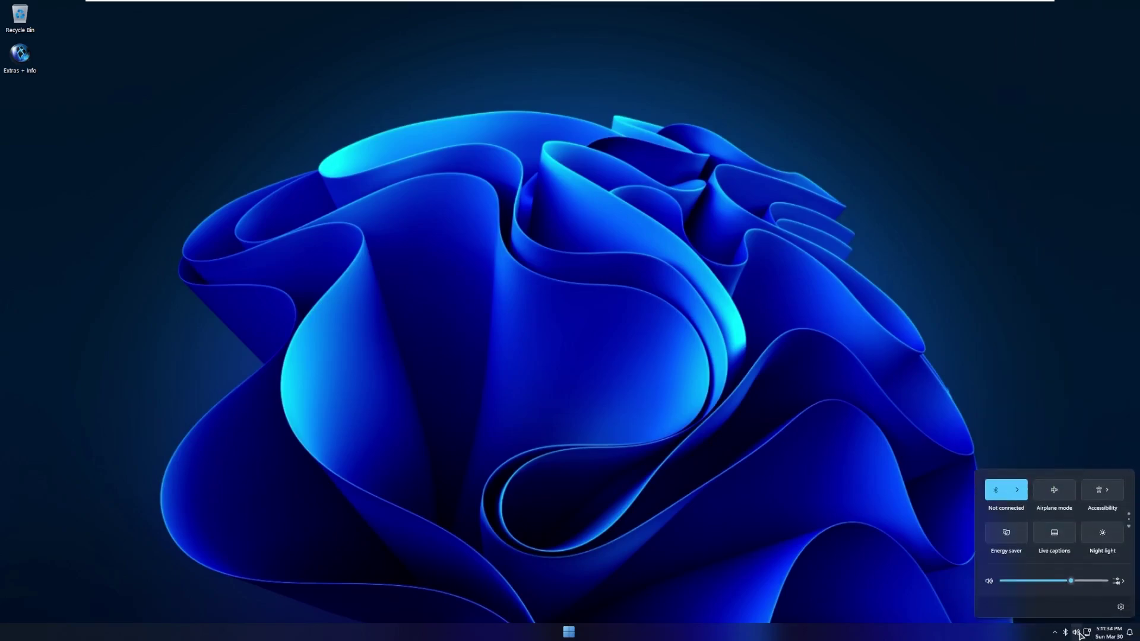
{"action": "left_click", "coordinate": [1087, 634]}
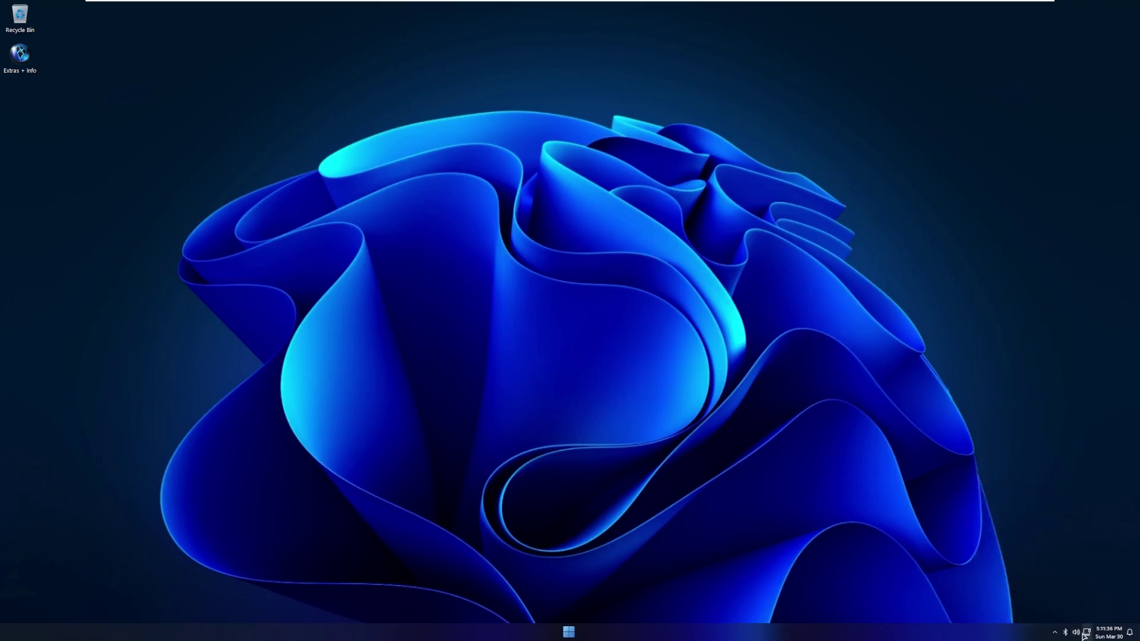
{"action": "left_click", "coordinate": [1086, 633]}
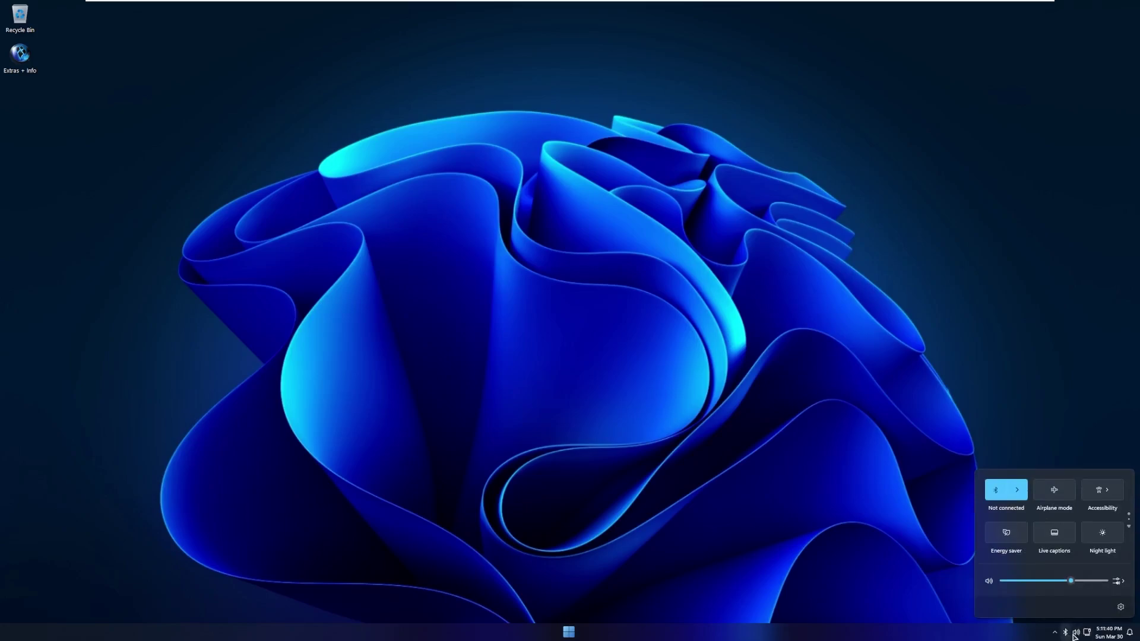
{"action": "left_click", "coordinate": [1086, 633]}
{"action": "left_click", "coordinate": [1085, 632]}
{"action": "left_click", "coordinate": [1087, 580]}
{"action": "left_click", "coordinate": [1053, 632]}
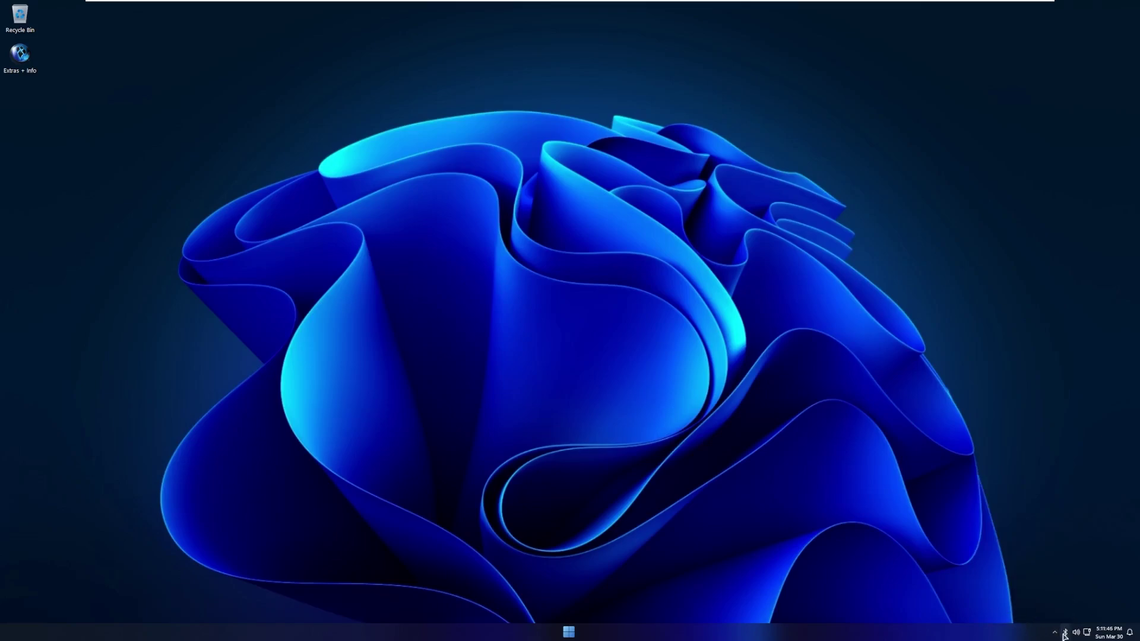
Look at the Bluetooth device list in Quick Settings, then close and reopen the panel.
{"action": "left_click", "coordinate": [1065, 633]}
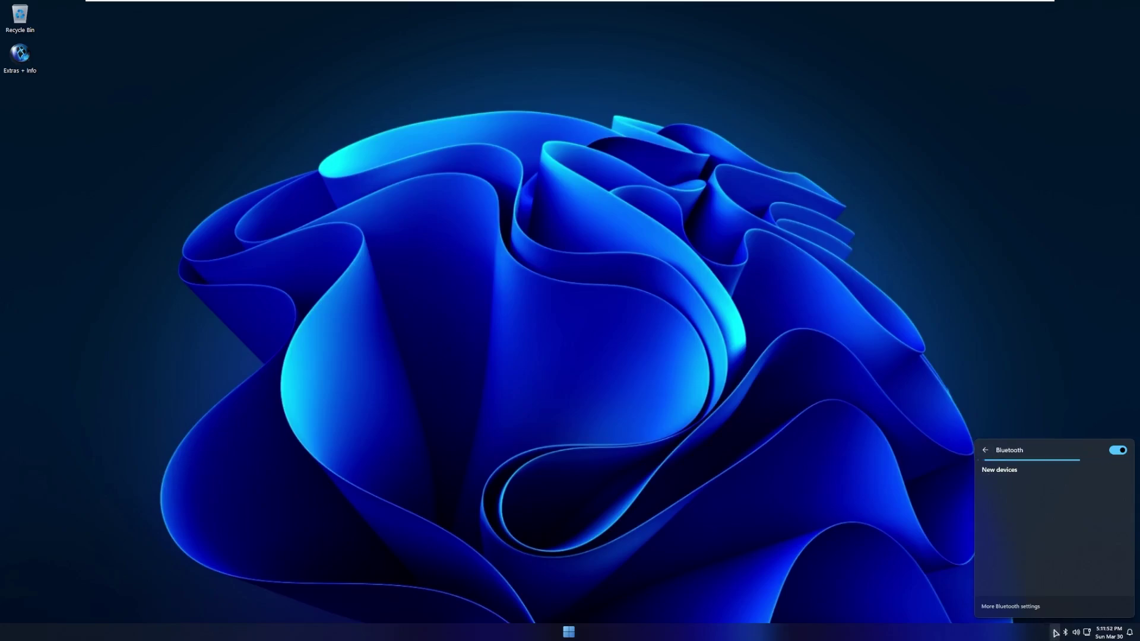
{"action": "left_click", "coordinate": [985, 450]}
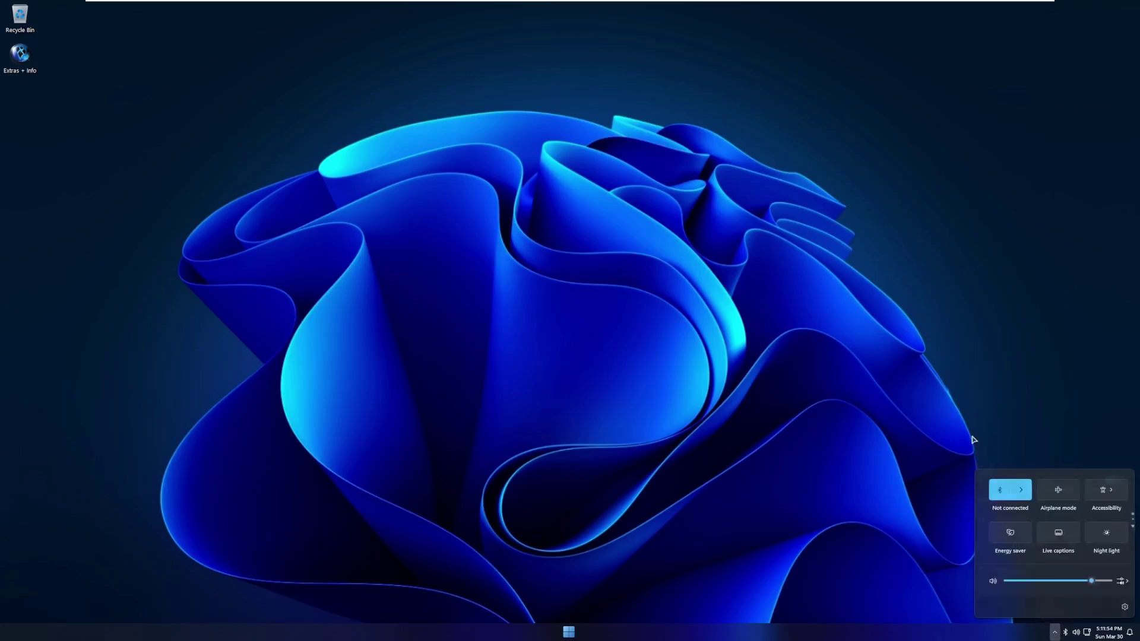
{"action": "left_click", "coordinate": [898, 420]}
{"action": "left_click", "coordinate": [1075, 633]}
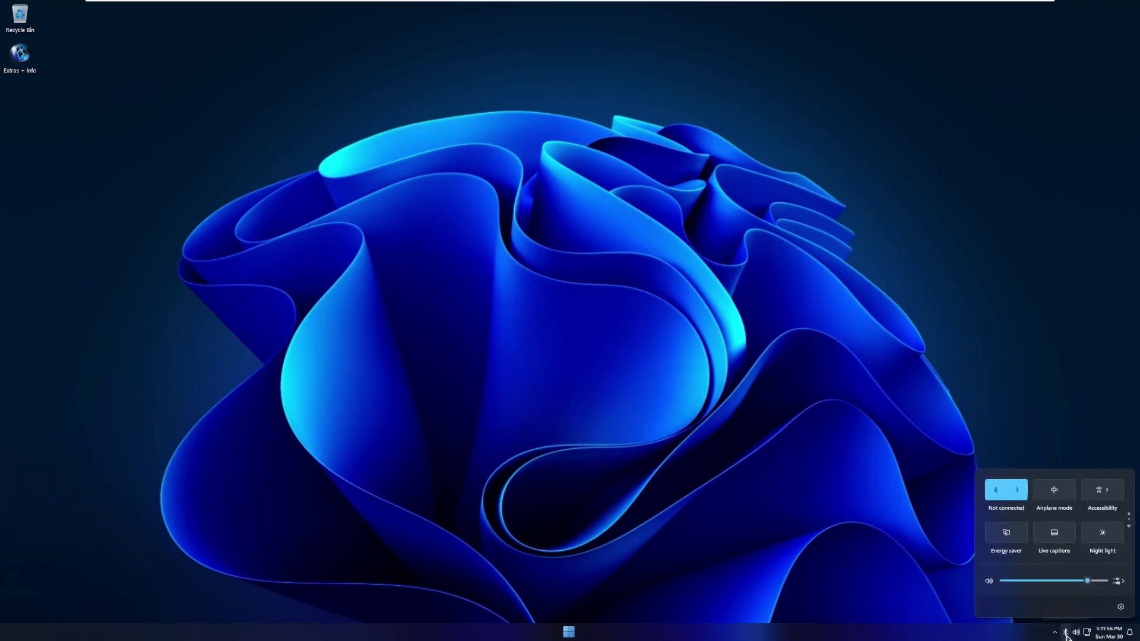
Open the Bluetooth & devices settings page, scroll it, then try connecting to the first Headphone.
{"action": "left_click", "coordinate": [1065, 633]}
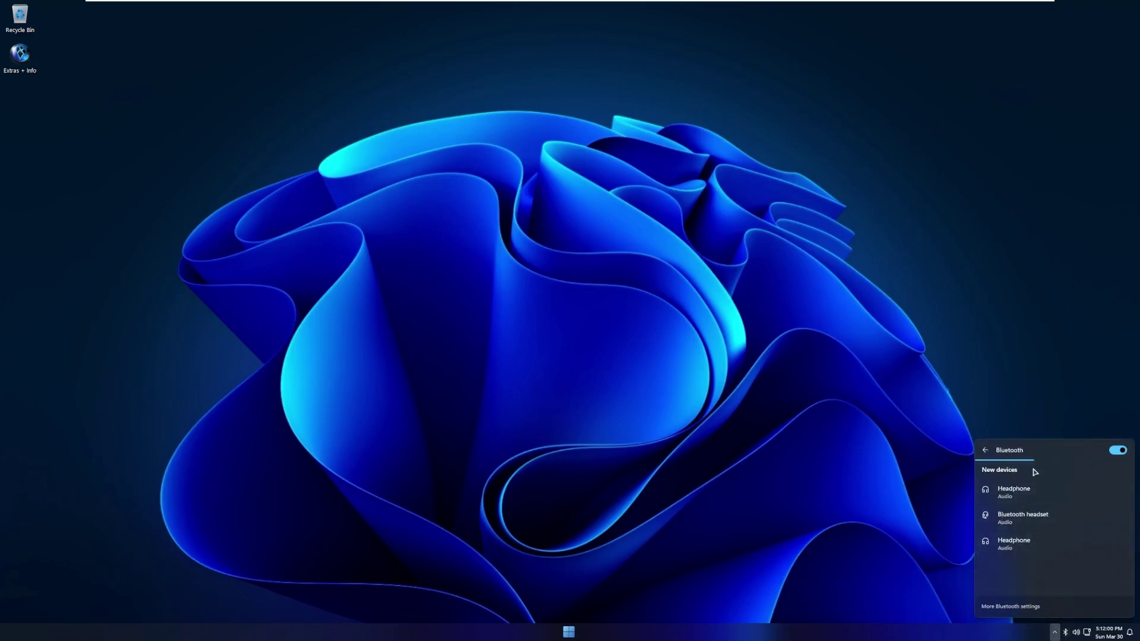
{"action": "left_click", "coordinate": [1025, 607]}
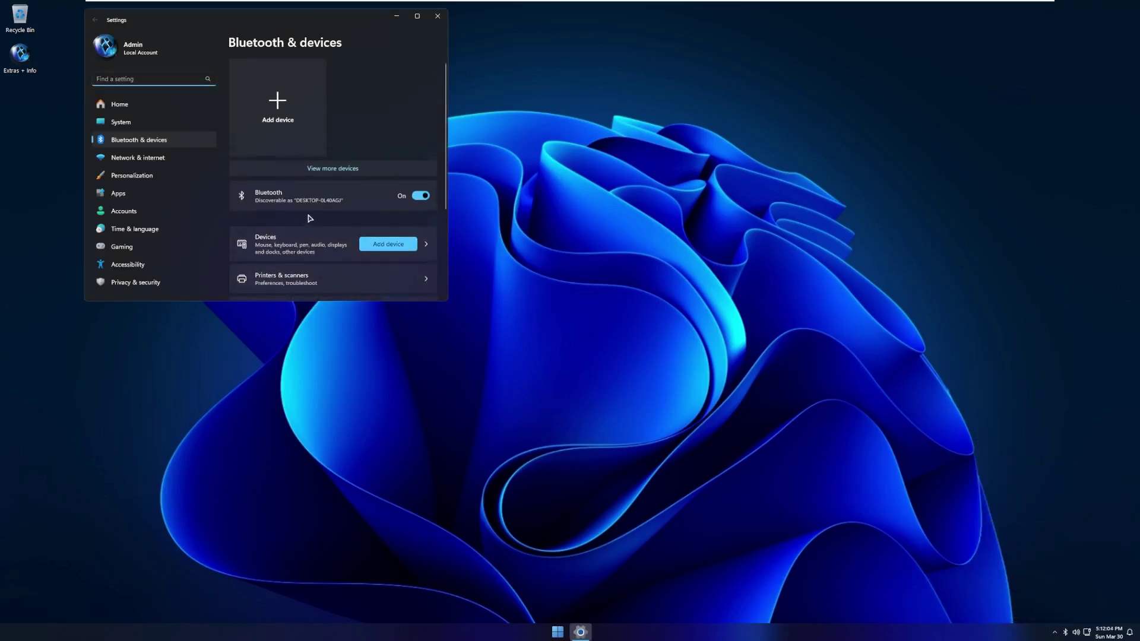
{"action": "scroll", "coordinate": [380, 226], "scroll_direction": "down", "scroll_amount": 2}
{"action": "scroll", "coordinate": [310, 218], "scroll_direction": "up", "scroll_amount": 2}
{"action": "scroll", "coordinate": [309, 218], "scroll_direction": "down", "scroll_amount": 2}
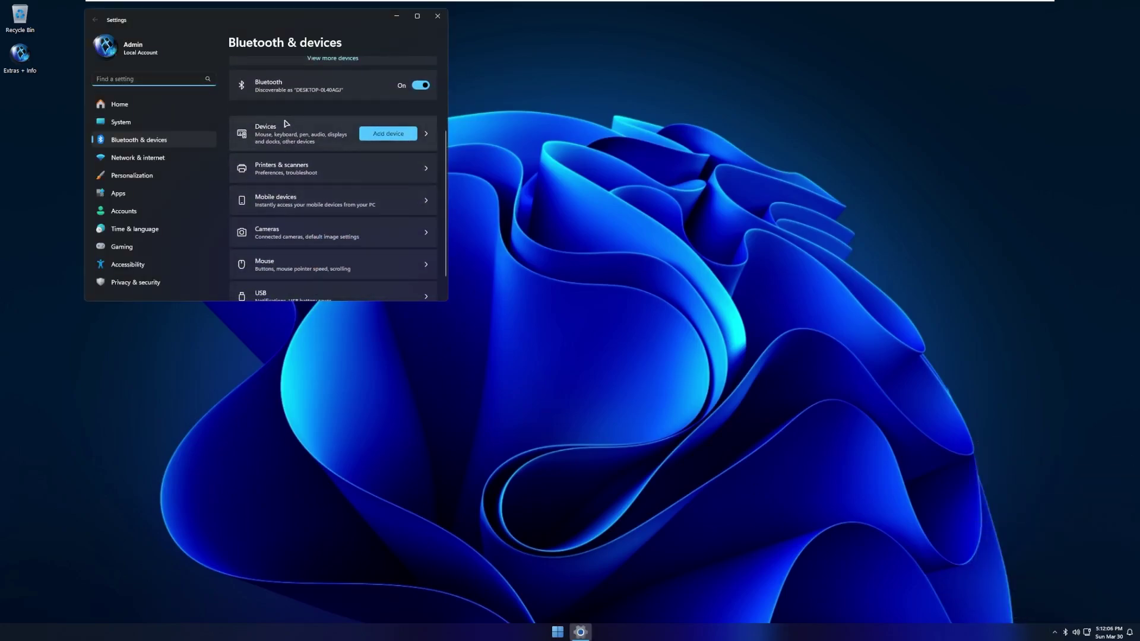
{"action": "left_click", "coordinate": [1065, 633]}
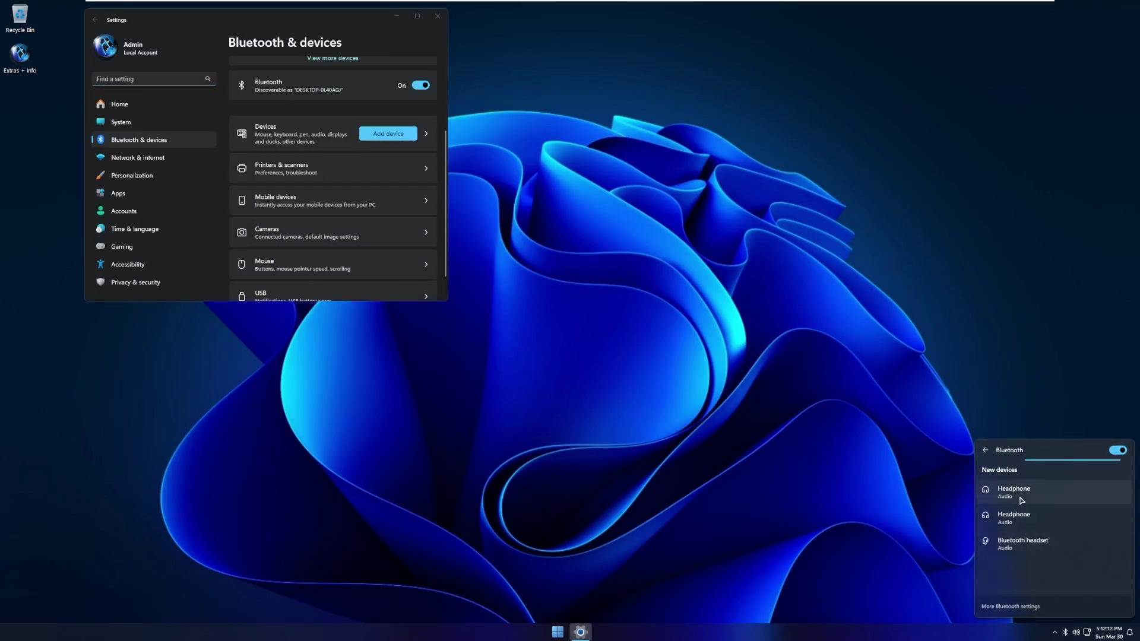
{"action": "left_click", "coordinate": [1019, 502]}
Close Bluetooth Settings and check the safely-remove hardware list in the tray.
{"action": "left_click", "coordinate": [439, 26]}
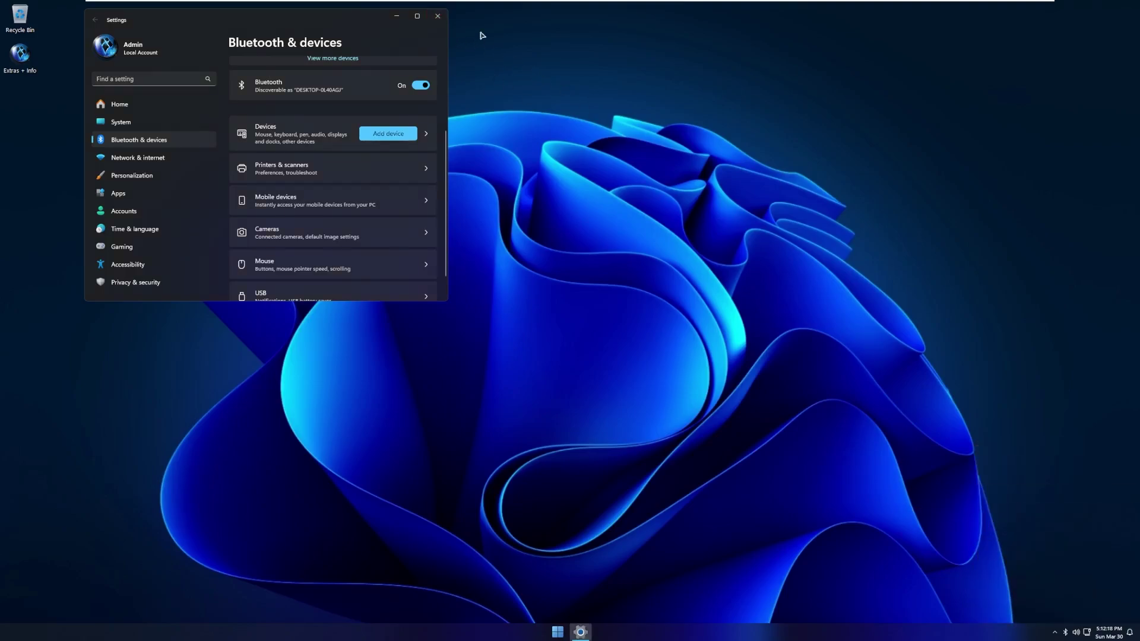
{"action": "left_click", "coordinate": [439, 26]}
{"action": "left_click", "coordinate": [1055, 632]}
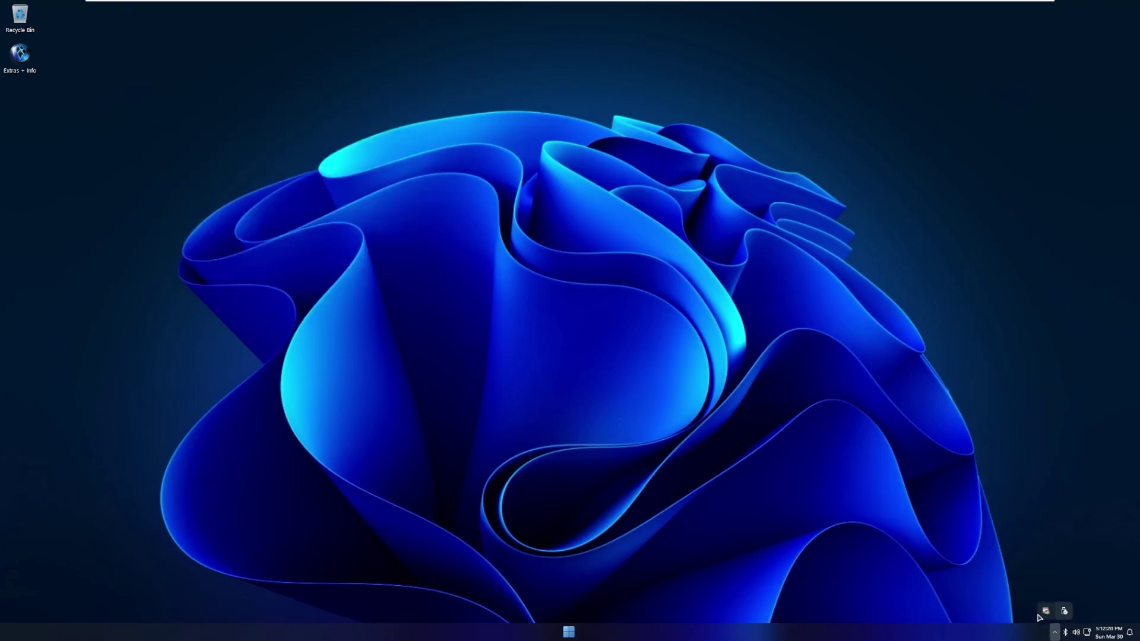
{"action": "left_click", "coordinate": [1061, 615]}
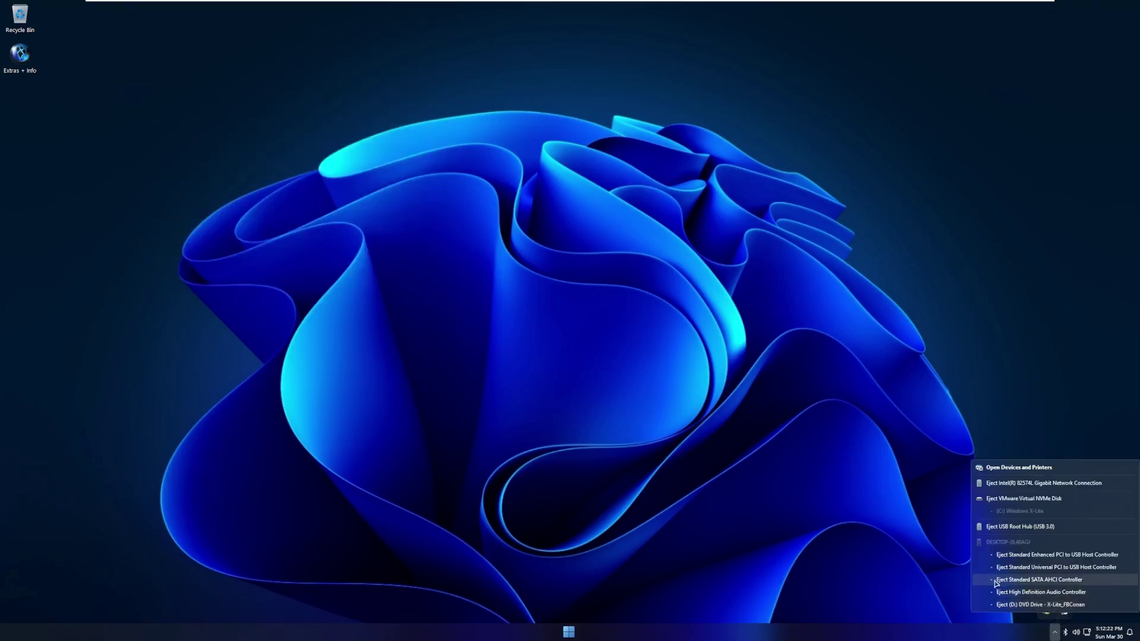
{"action": "left_click", "coordinate": [711, 502]}
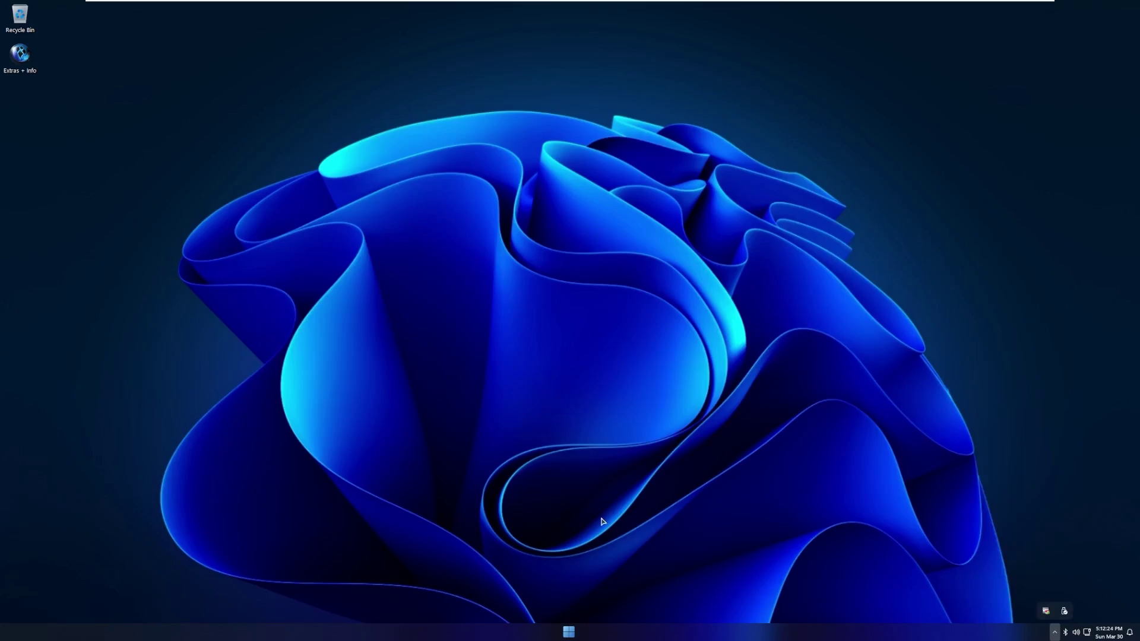
Open StartAllBack configuration from the taskbar's right-click menu and nudge its window right.
{"action": "right_click", "coordinate": [9, 632]}
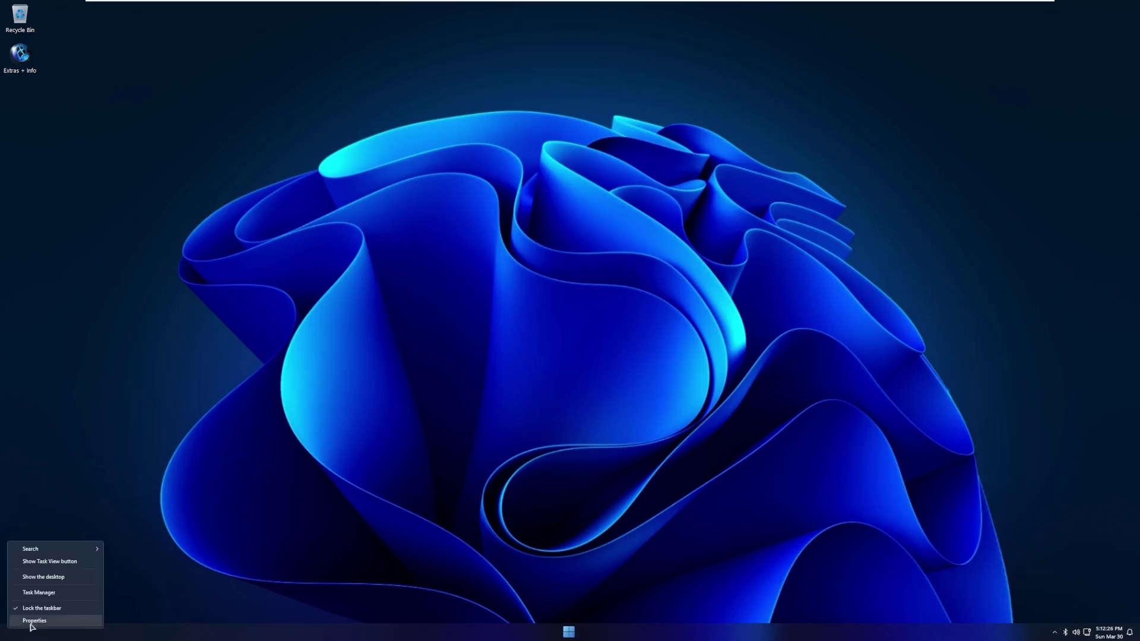
{"action": "right_click", "coordinate": [307, 566]}
{"action": "right_click", "coordinate": [312, 635]}
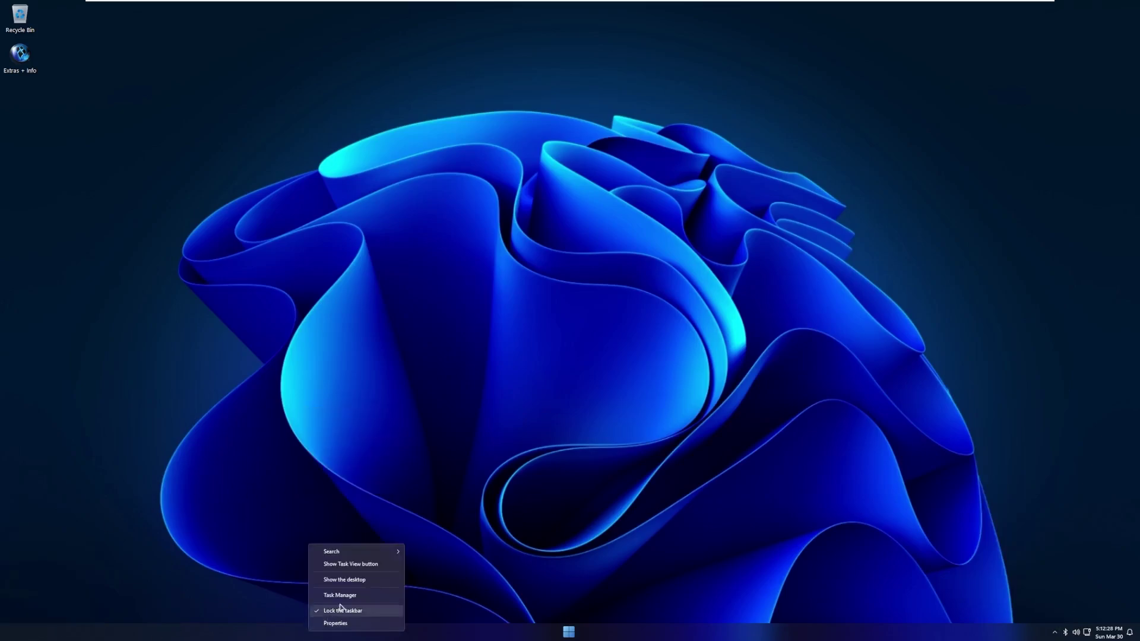
{"action": "left_click", "coordinate": [354, 624]}
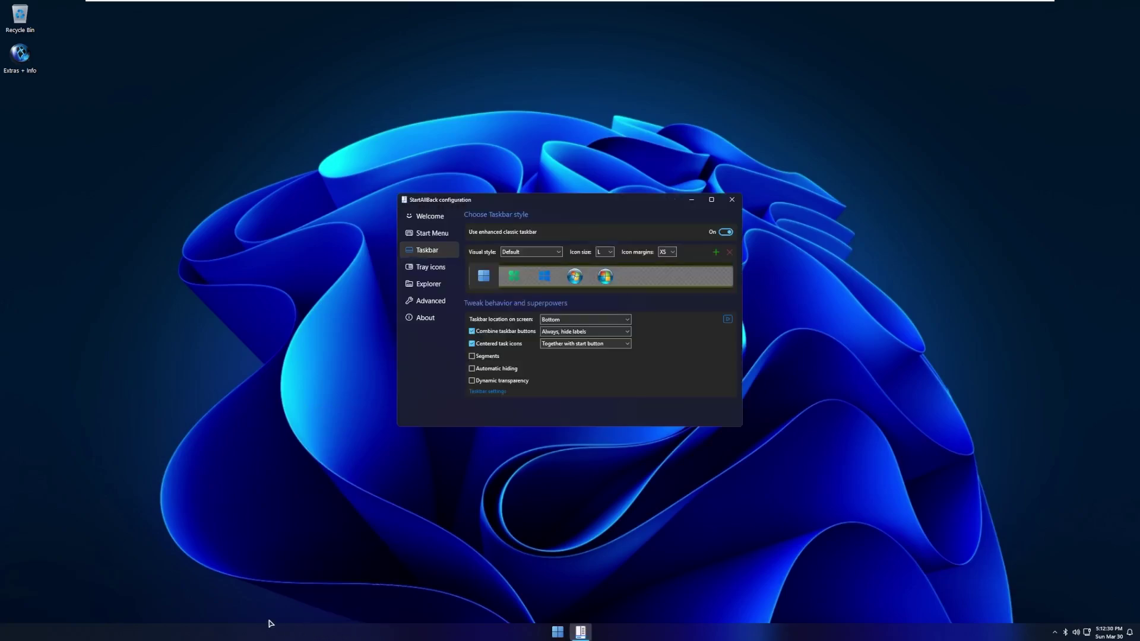
{"action": "left_click", "coordinate": [731, 199]}
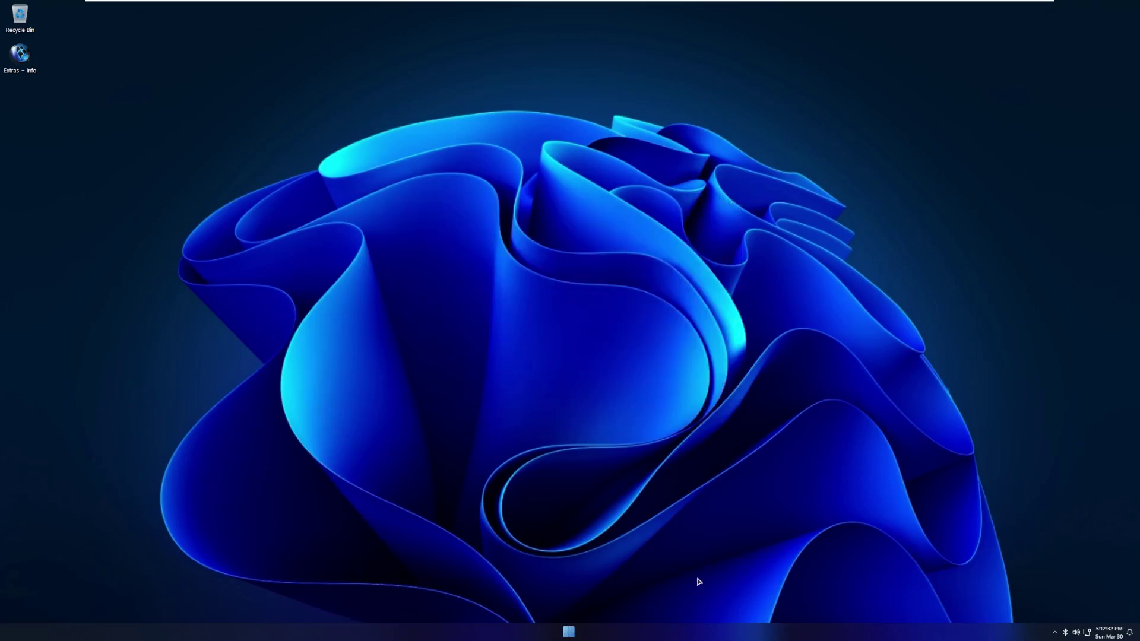
{"action": "right_click", "coordinate": [694, 630]}
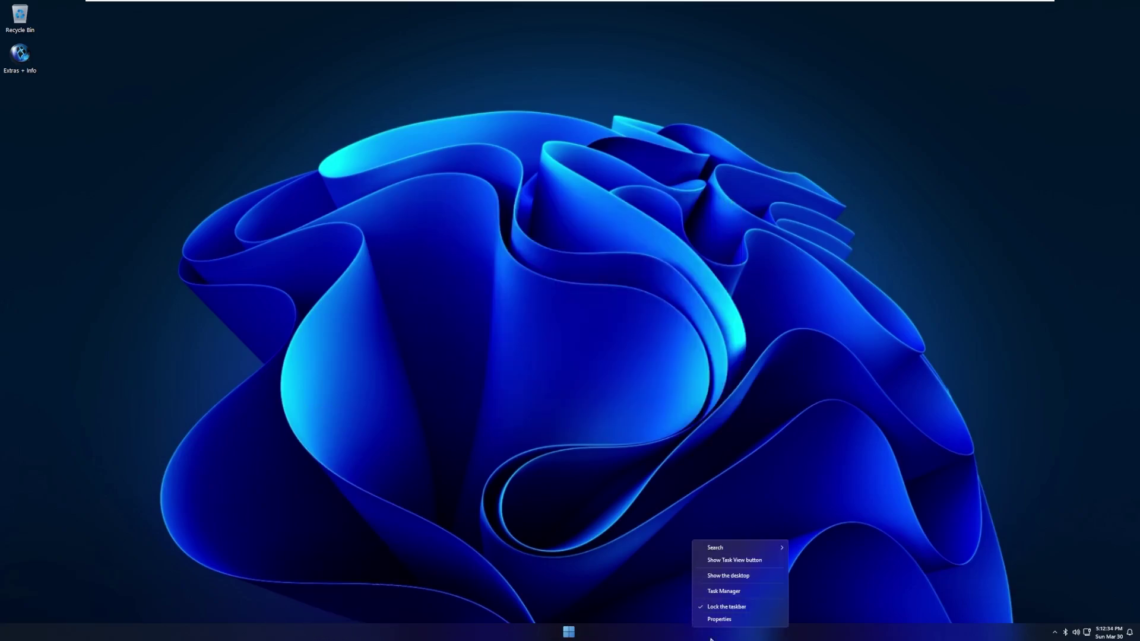
{"action": "left_click", "coordinate": [740, 623]}
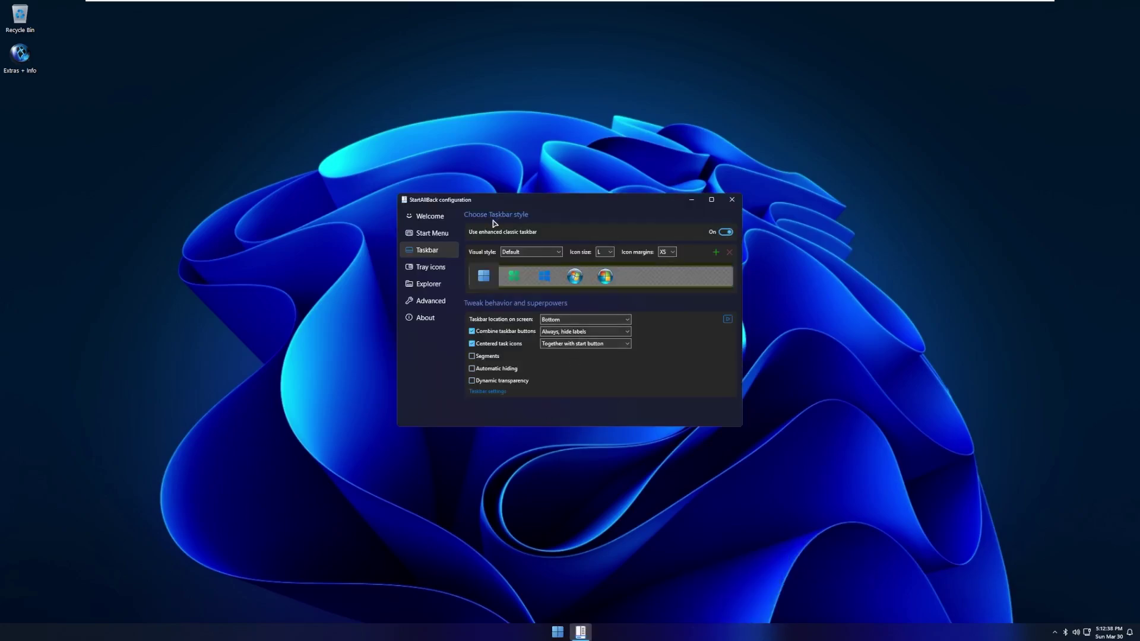
{"action": "left_click", "coordinate": [758, 638]}
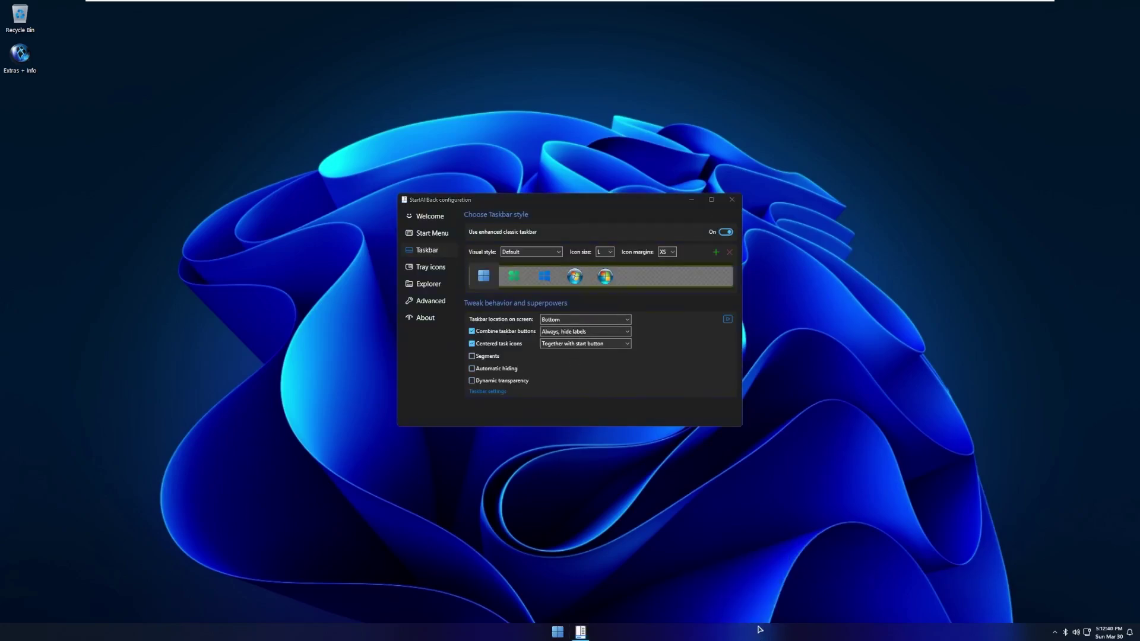
{"action": "right_click", "coordinate": [759, 629]}
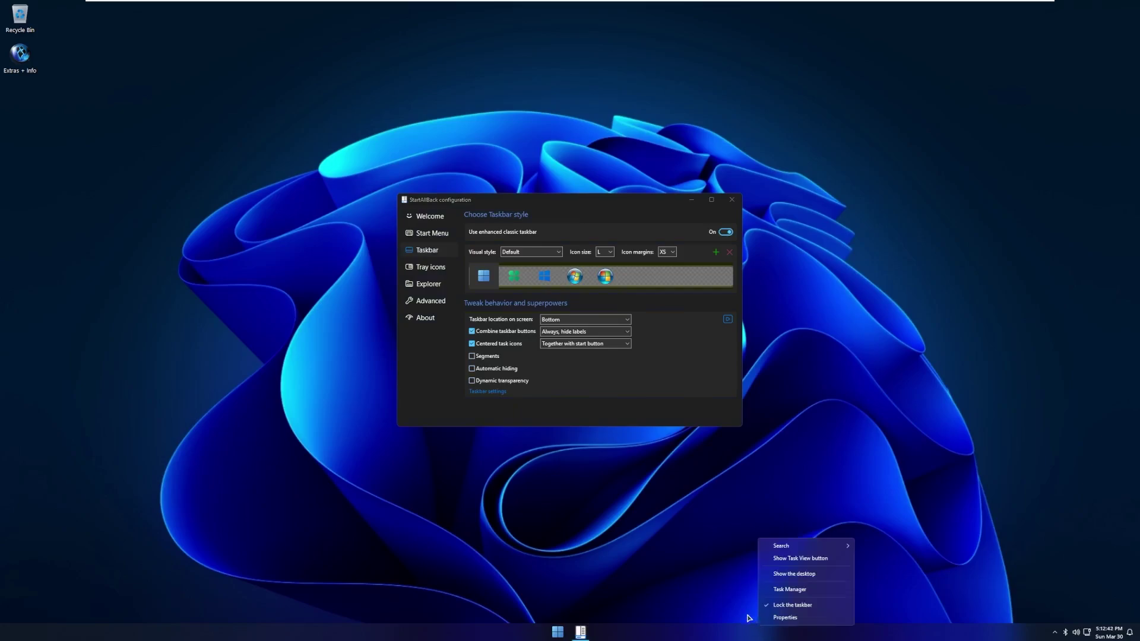
{"action": "left_click", "coordinate": [469, 204]}
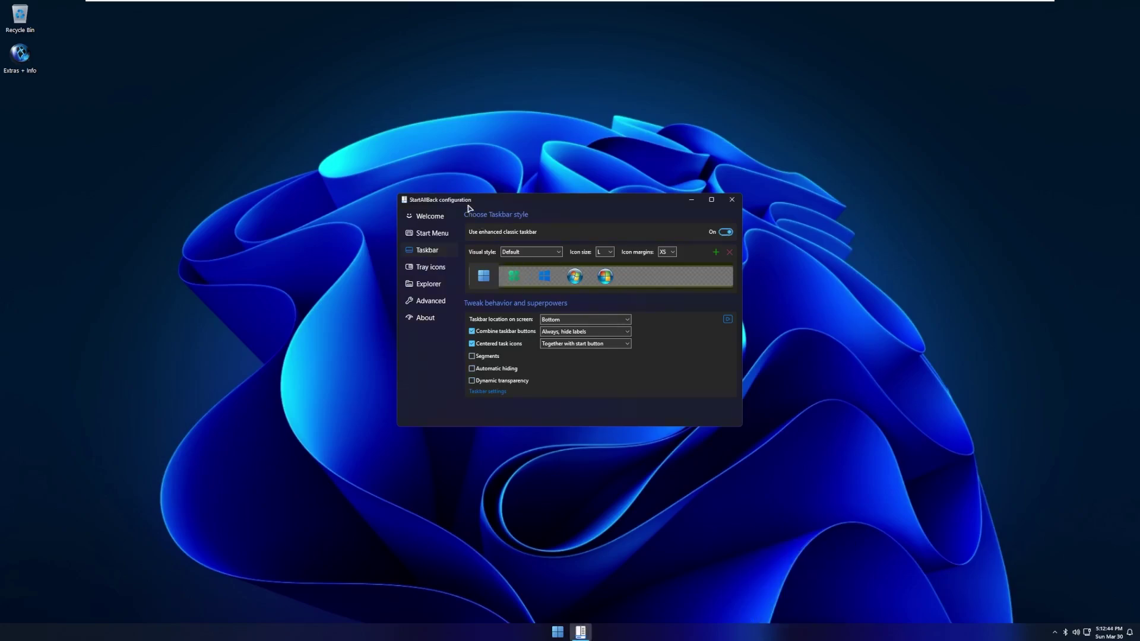
{"action": "left_click_drag", "start_coordinate": [469, 205], "coordinate": [479, 208]}
Browse StartAllBack's Start Menu, Taskbar and Tray sections, ending on Taskbar.
{"action": "left_click", "coordinate": [454, 234]}
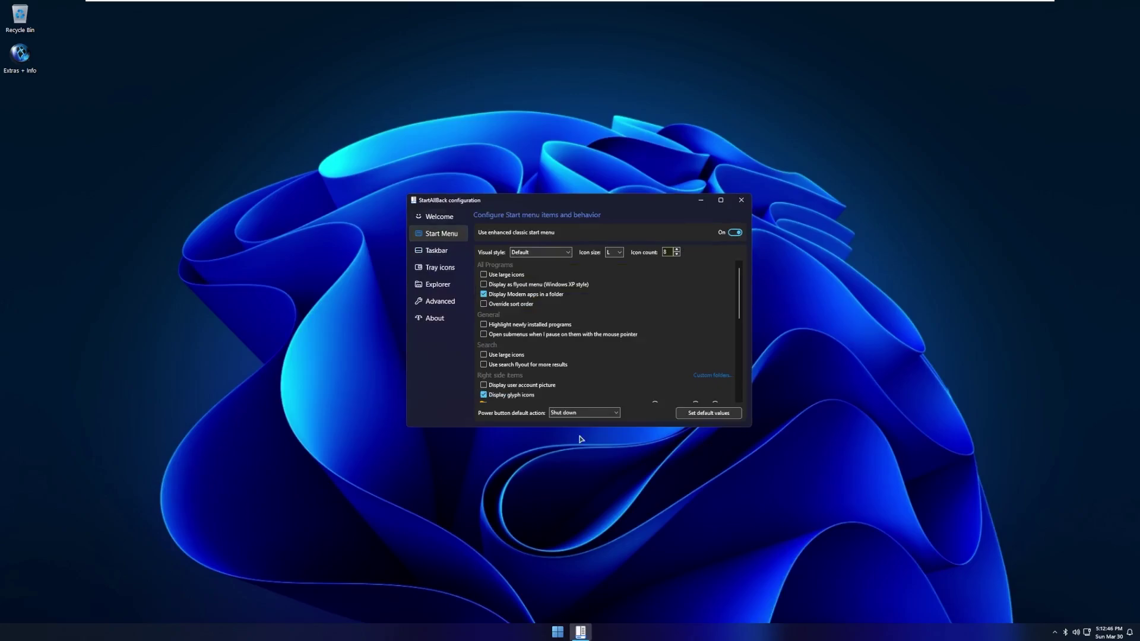
{"action": "left_click", "coordinate": [58, 637]}
{"action": "left_click", "coordinate": [436, 250]}
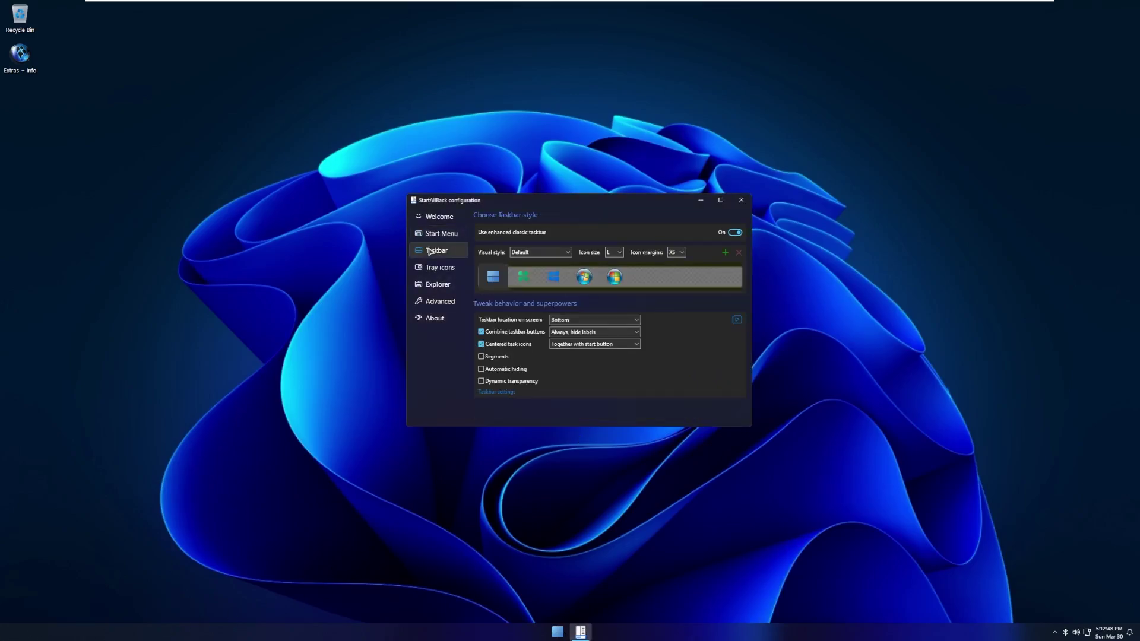
{"action": "left_click", "coordinate": [438, 268]}
{"action": "left_click", "coordinate": [439, 251]}
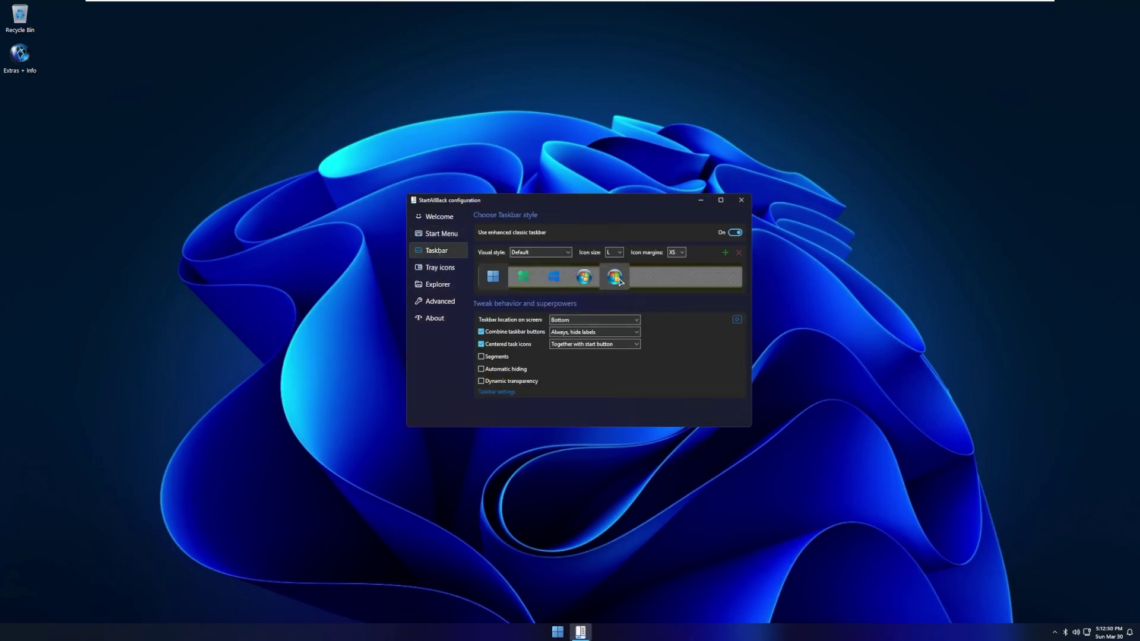
Try Windows 7 and Vista orb start buttons and icon sizes M, XL, then L.
{"action": "left_click", "coordinate": [584, 278]}
{"action": "left_click", "coordinate": [615, 277]}
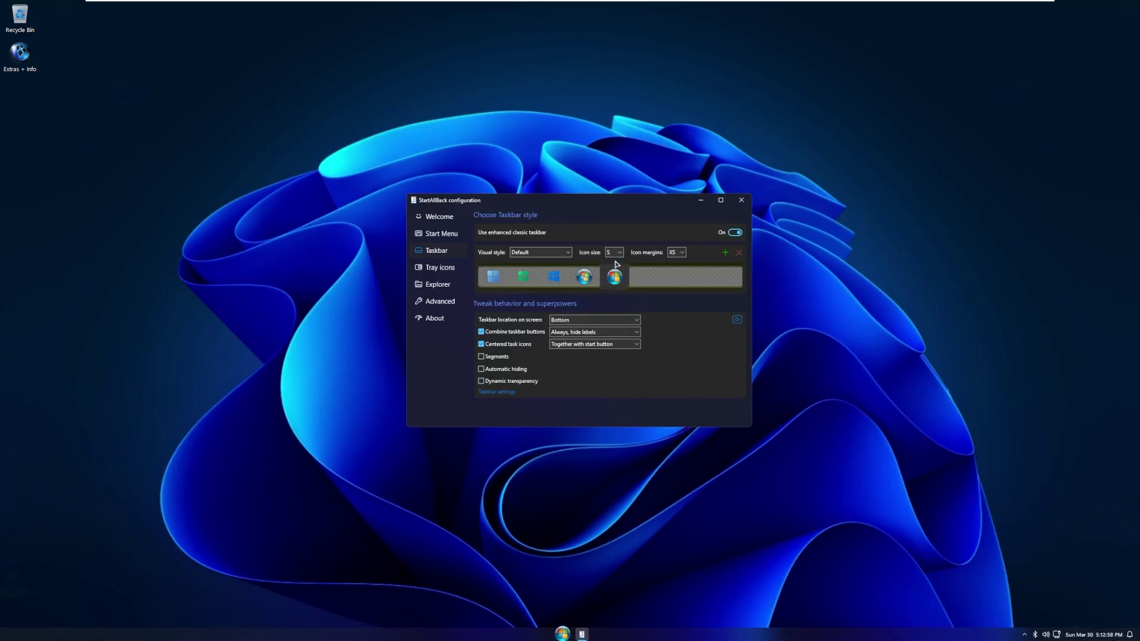
{"action": "left_click", "coordinate": [615, 274]}
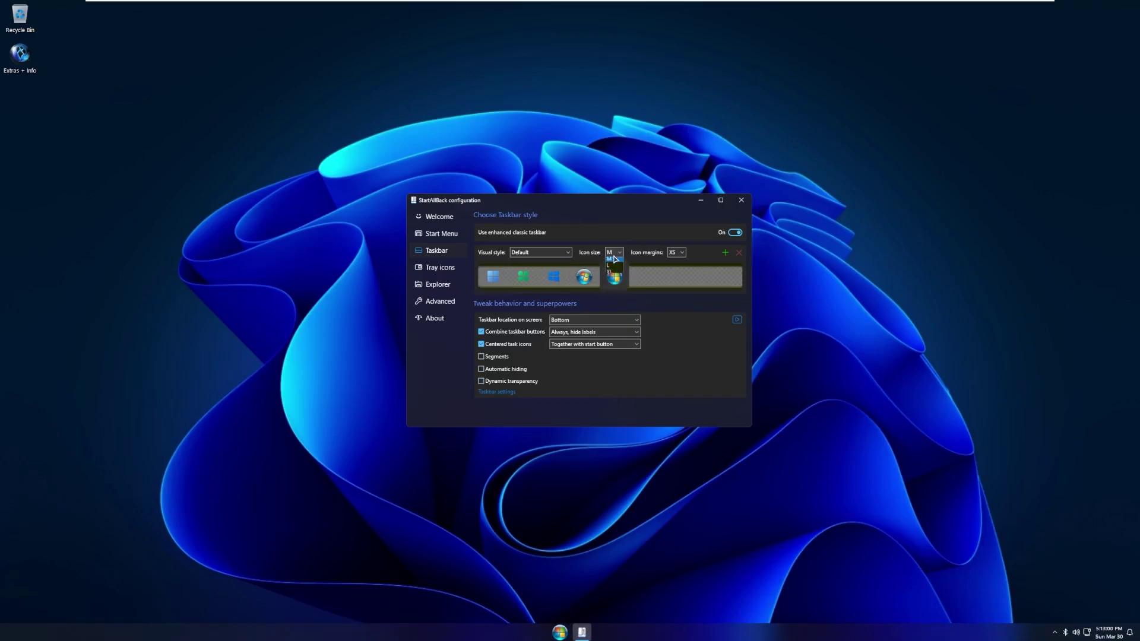
{"action": "left_click", "coordinate": [615, 277]}
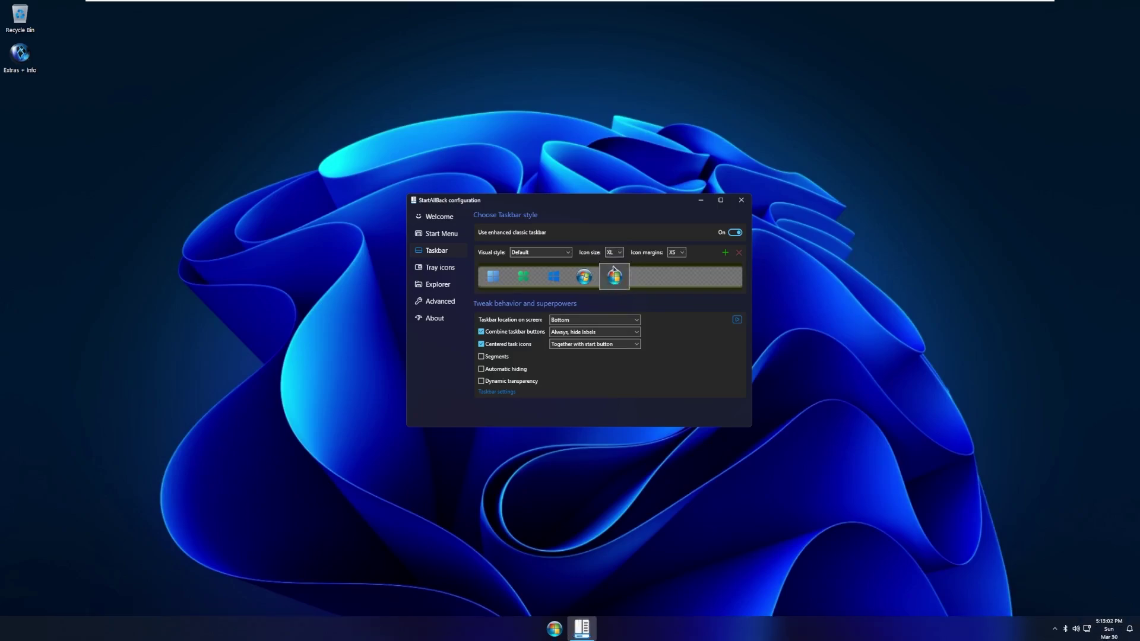
{"action": "left_click", "coordinate": [614, 273]}
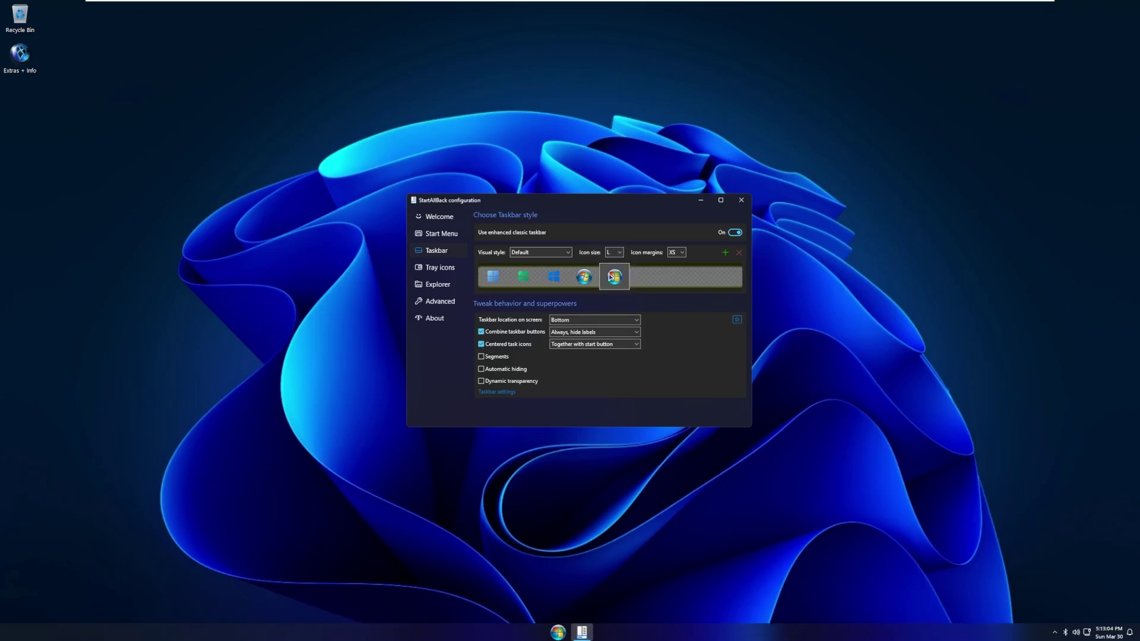
Choose the Windows 11 taskbar style with large icons, then close StartAllBack.
{"action": "left_click", "coordinate": [493, 276]}
{"action": "left_click", "coordinate": [614, 252]}
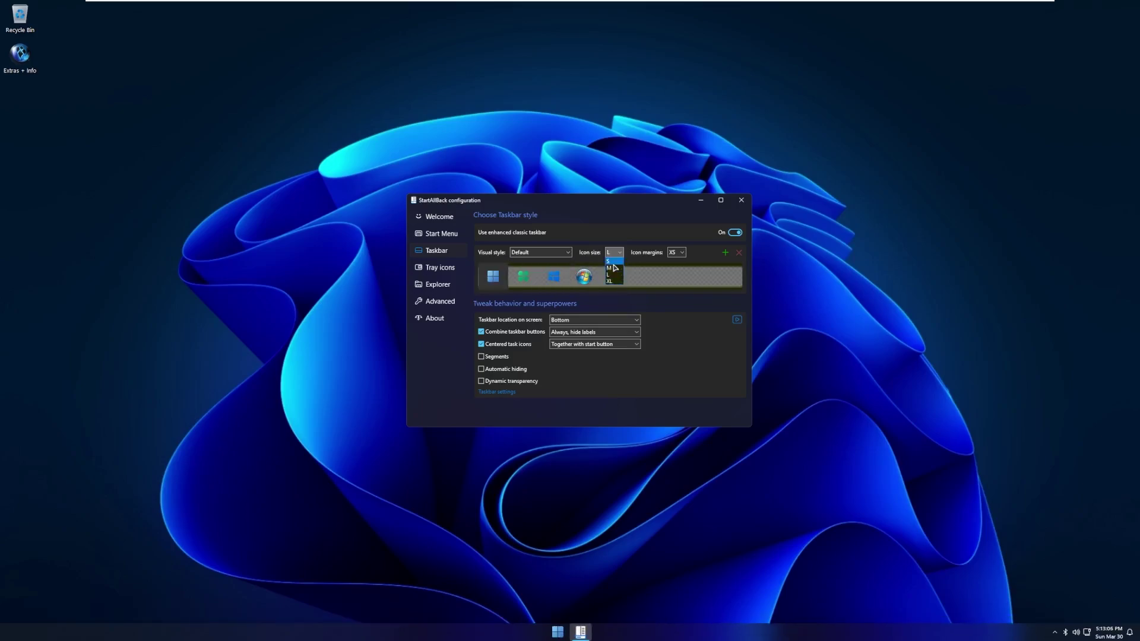
{"action": "left_click", "coordinate": [614, 266]}
{"action": "left_click", "coordinate": [614, 253]}
{"action": "left_click", "coordinate": [614, 273]}
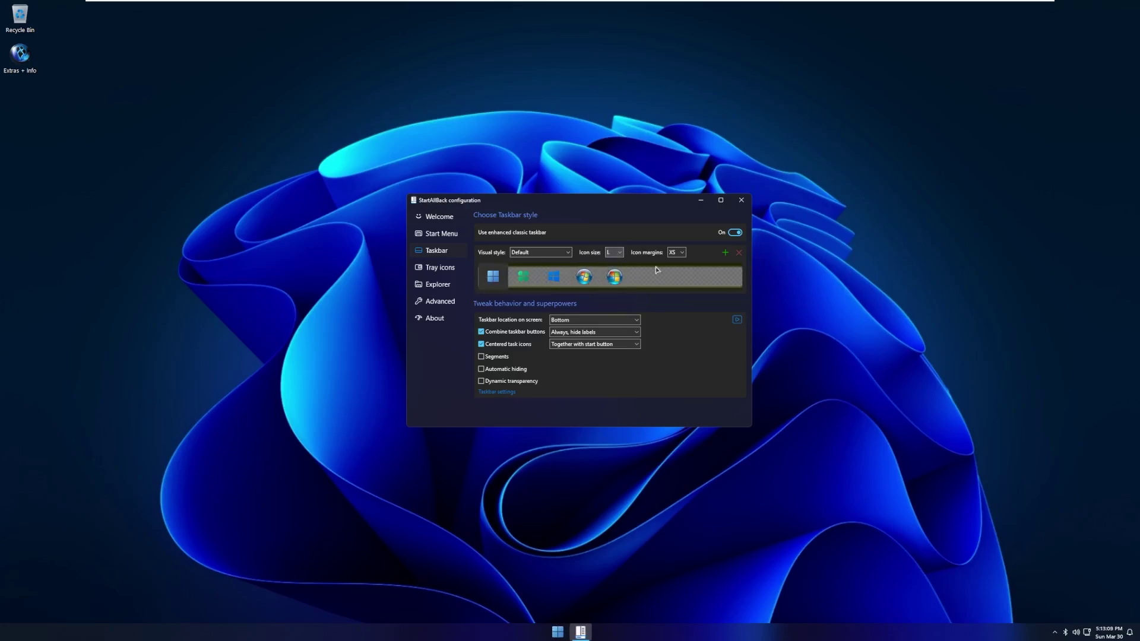
{"action": "left_click", "coordinate": [741, 200]}
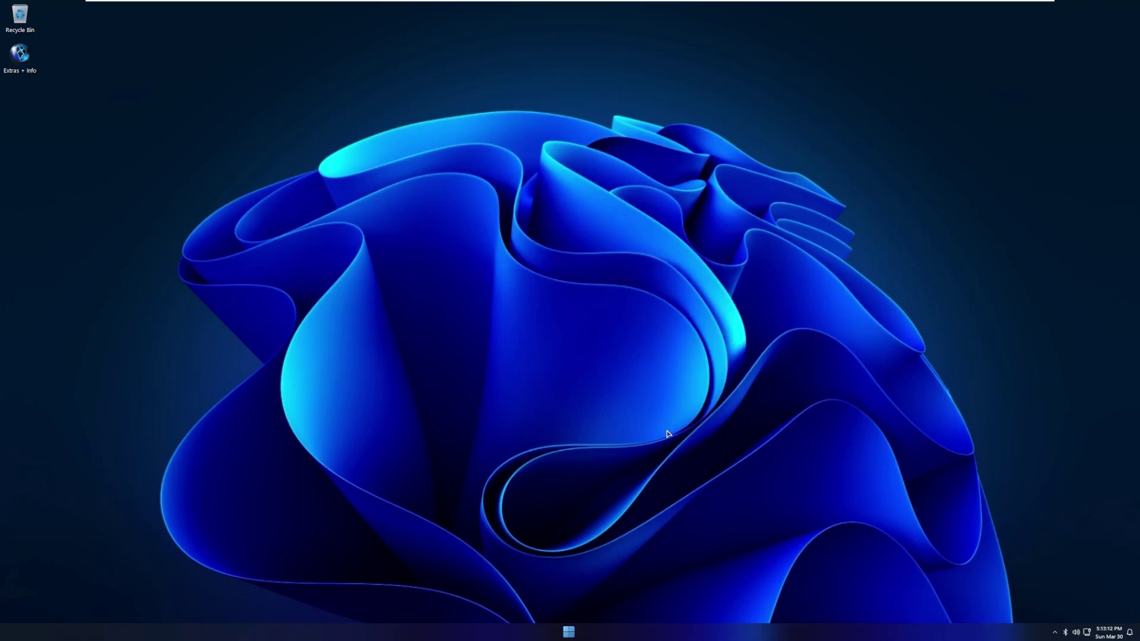
From Start, expand Accessibility, Apps, Startup, Windows Accessories and Windows PowerShell, then launch Task Manager.
{"action": "left_click", "coordinate": [569, 632]}
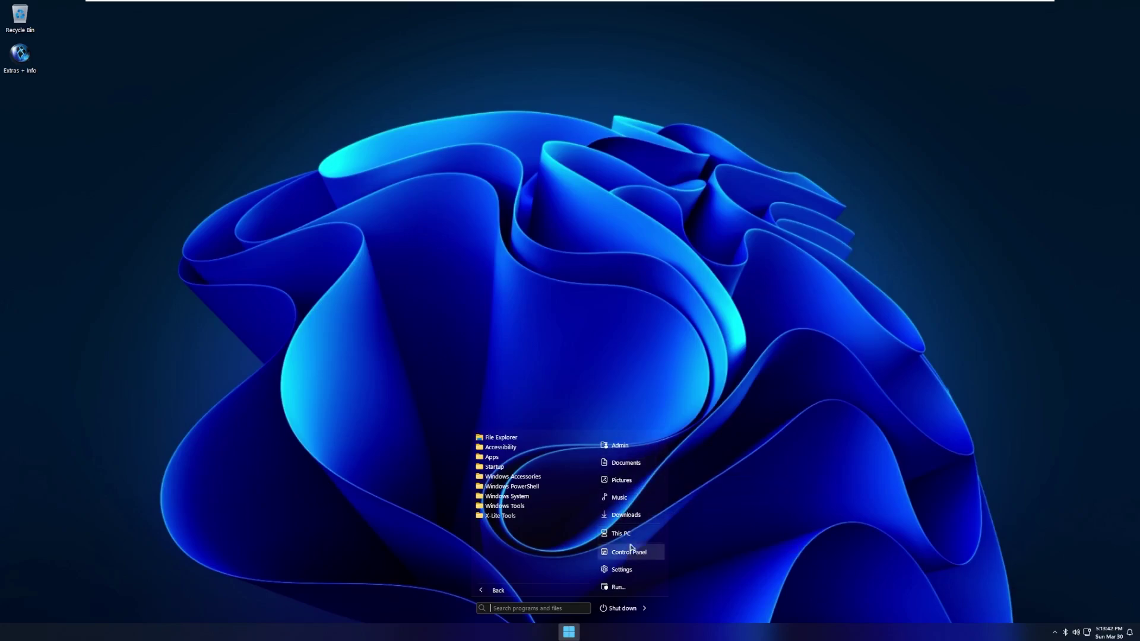
{"action": "mouse_move", "coordinate": [647, 609]}
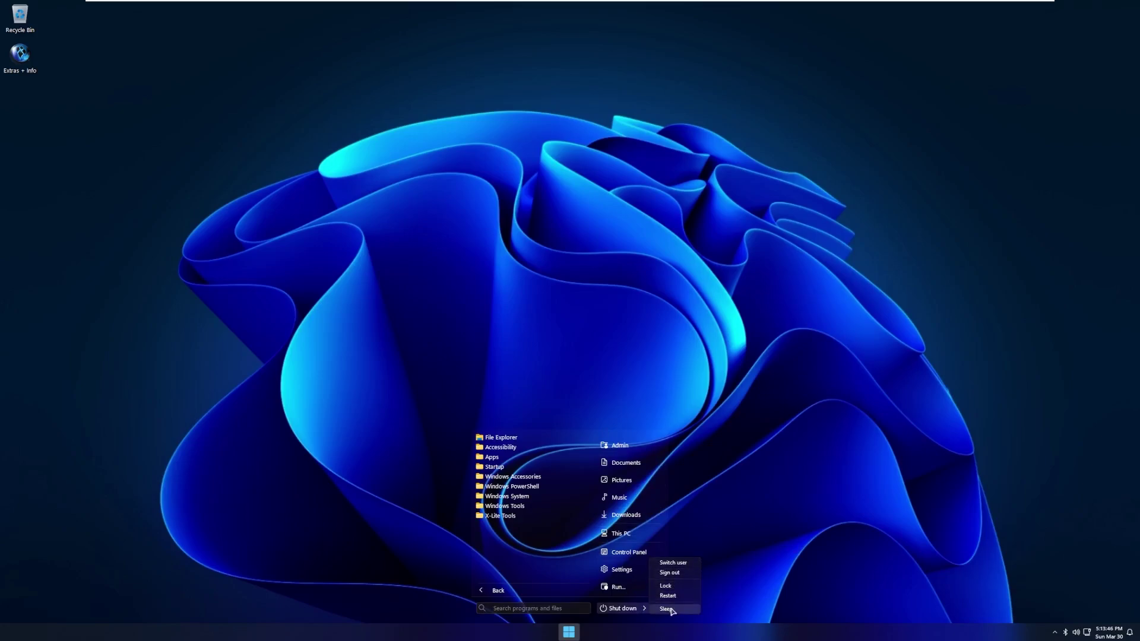
{"action": "left_click", "coordinate": [523, 447]}
{"action": "left_click", "coordinate": [515, 488]}
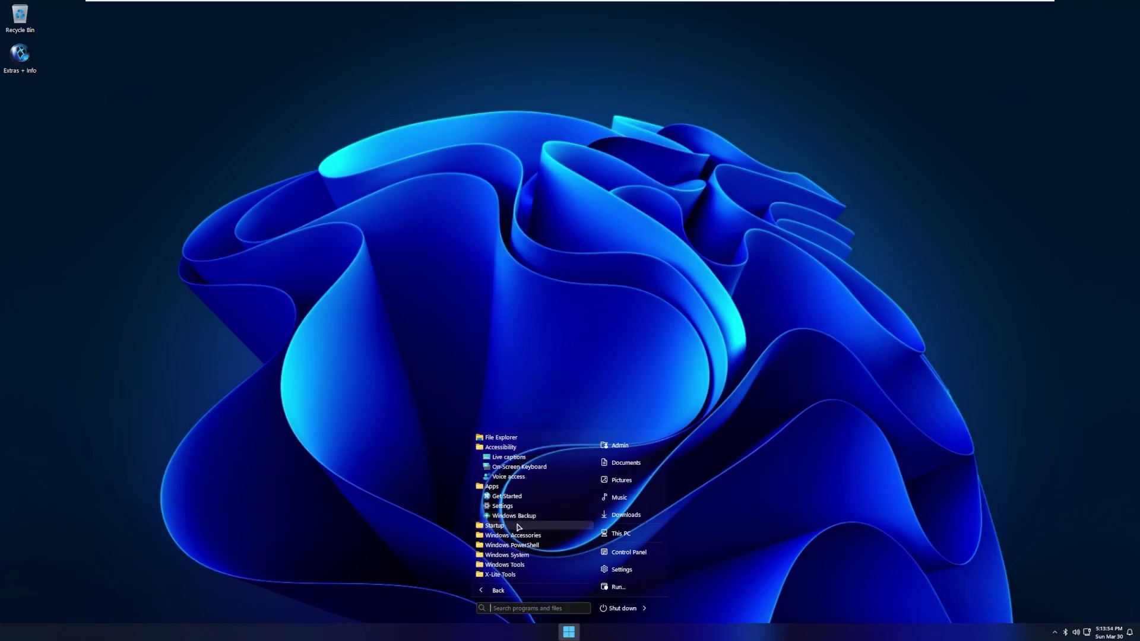
{"action": "left_click", "coordinate": [519, 526]}
{"action": "left_click", "coordinate": [518, 535]}
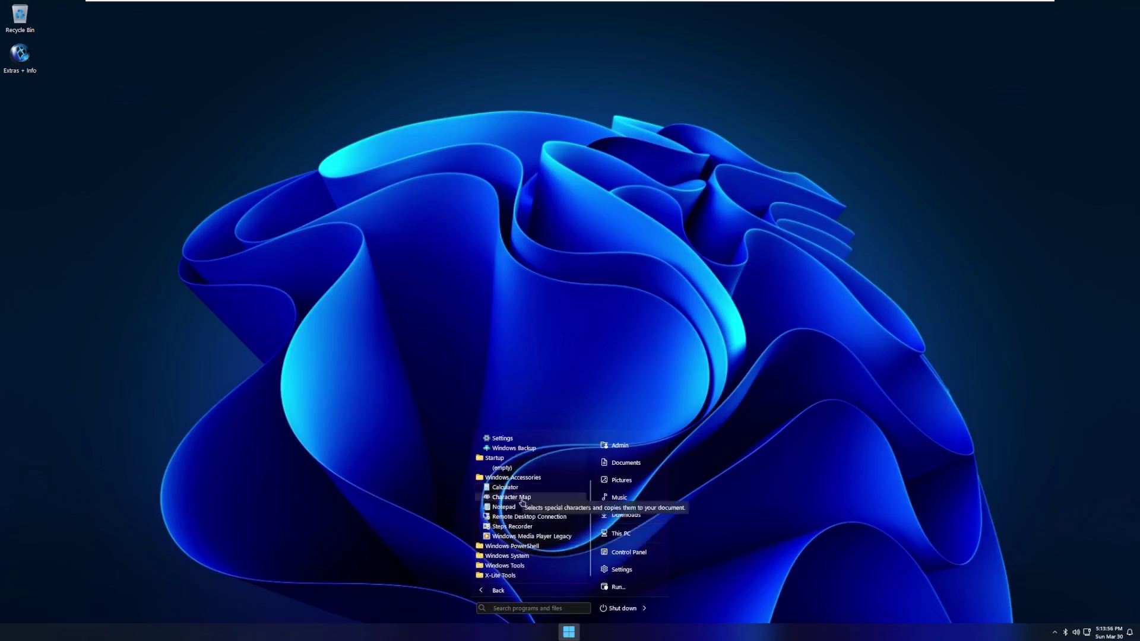
{"action": "left_click", "coordinate": [517, 546]}
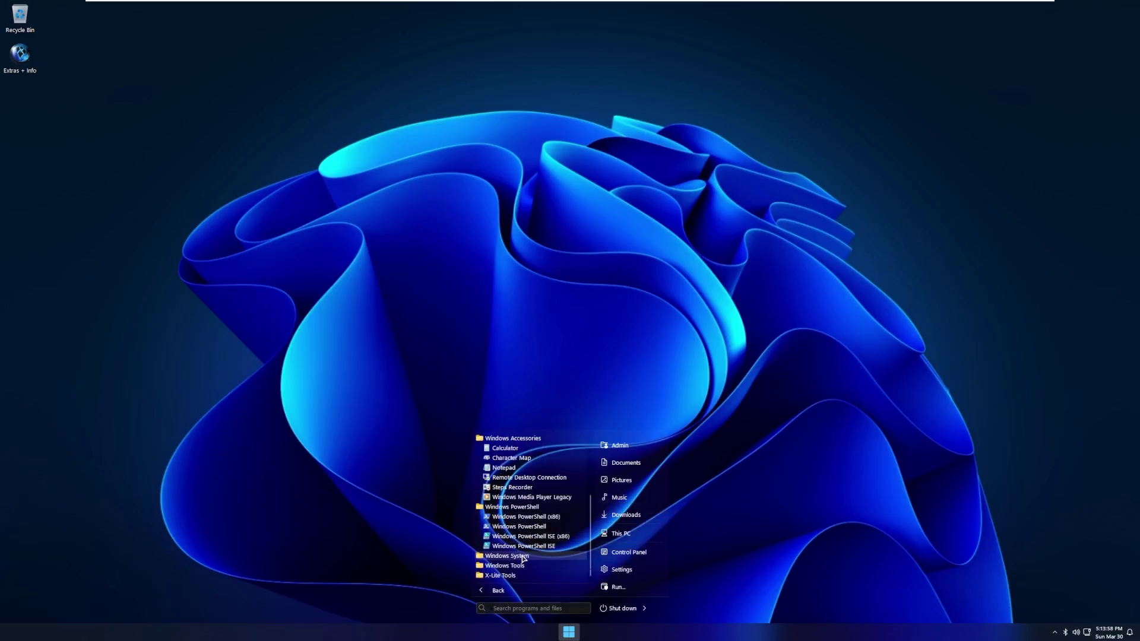
{"action": "left_click", "coordinate": [516, 564]}
Launch Task Manager from the X-Lite Tools Start folder and review CPU and Memory performance.
{"action": "left_click", "coordinate": [551, 622]}
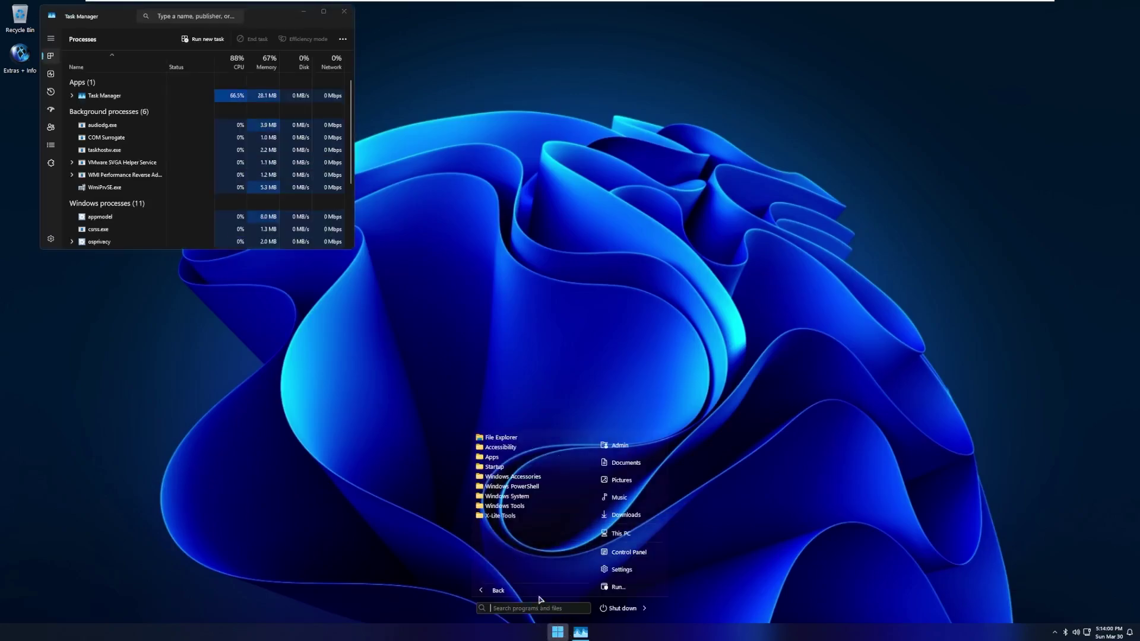
{"action": "left_click", "coordinate": [522, 515]}
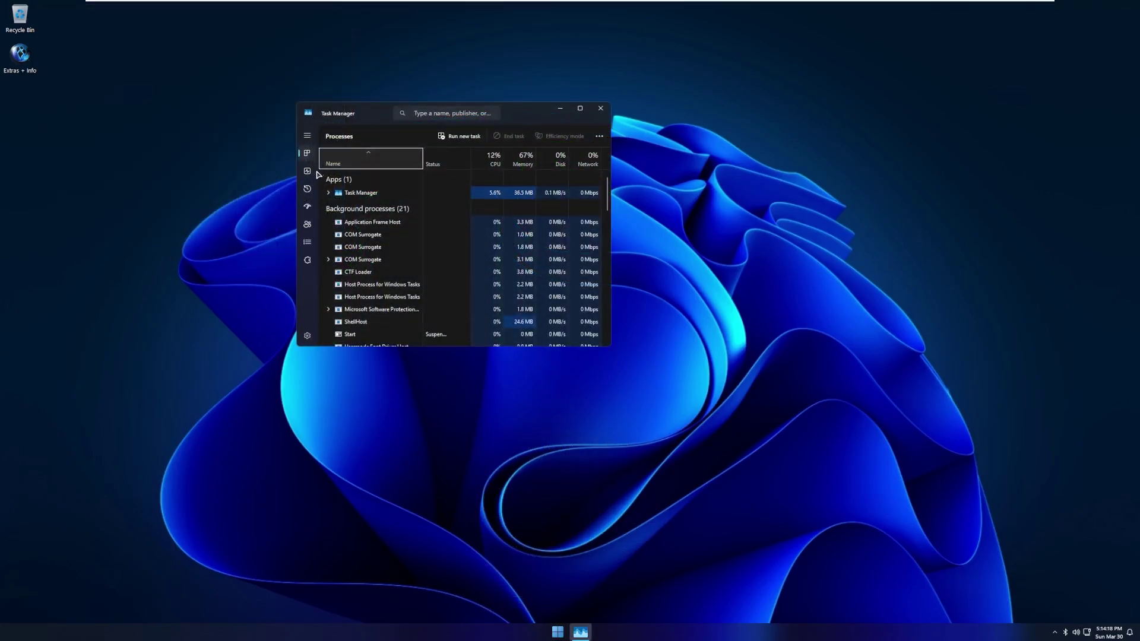
{"action": "left_click", "coordinate": [307, 171]}
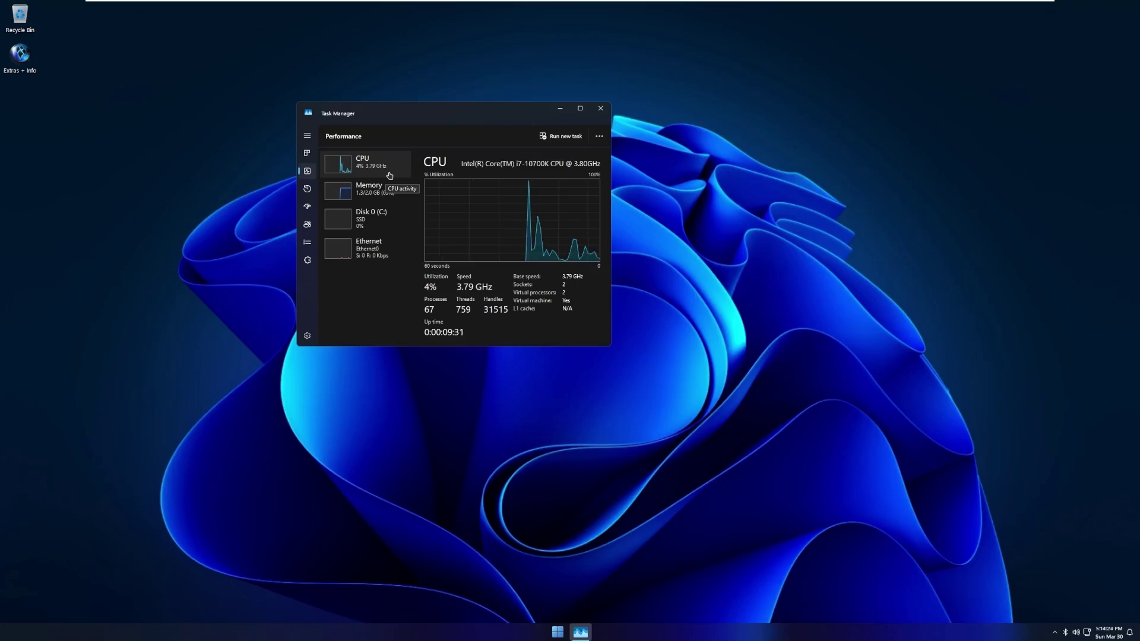
{"action": "left_click", "coordinate": [386, 192]}
Close Task Manager after noting 2.0 GB memory, and reopen the Start menu.
{"action": "mouse_move", "coordinate": [530, 254]}
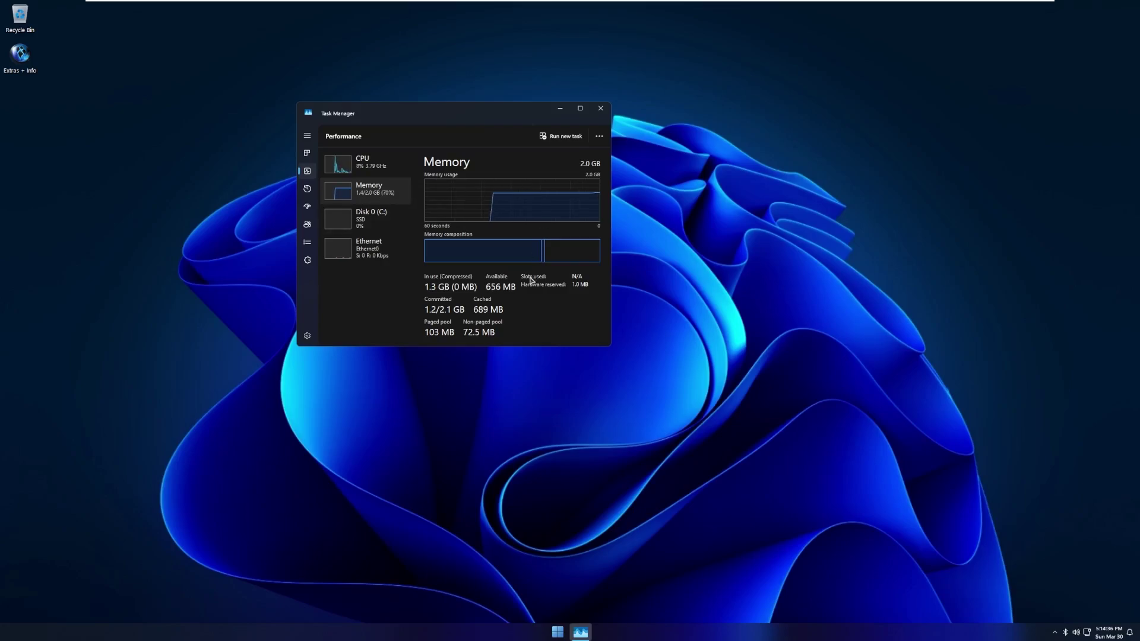
{"action": "left_click", "coordinate": [600, 108]}
{"action": "left_click", "coordinate": [568, 631]}
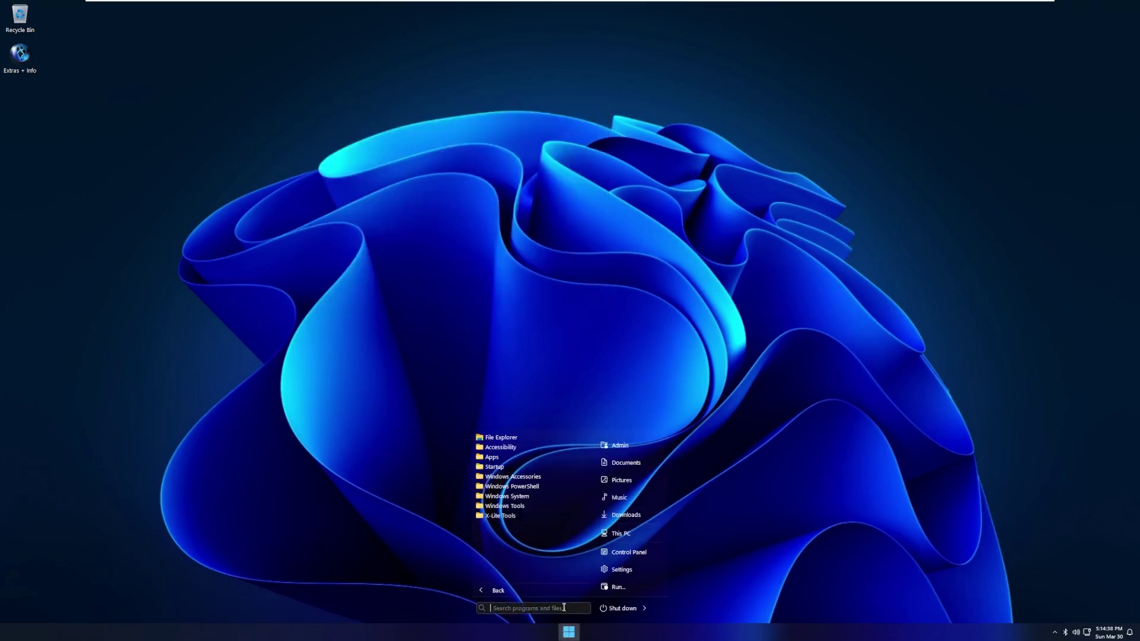
Open This PC and check the C: drive properties: 56.0 GB free of 59.8 GB.
{"action": "left_click", "coordinate": [634, 535]}
{"action": "right_click", "coordinate": [424, 298]}
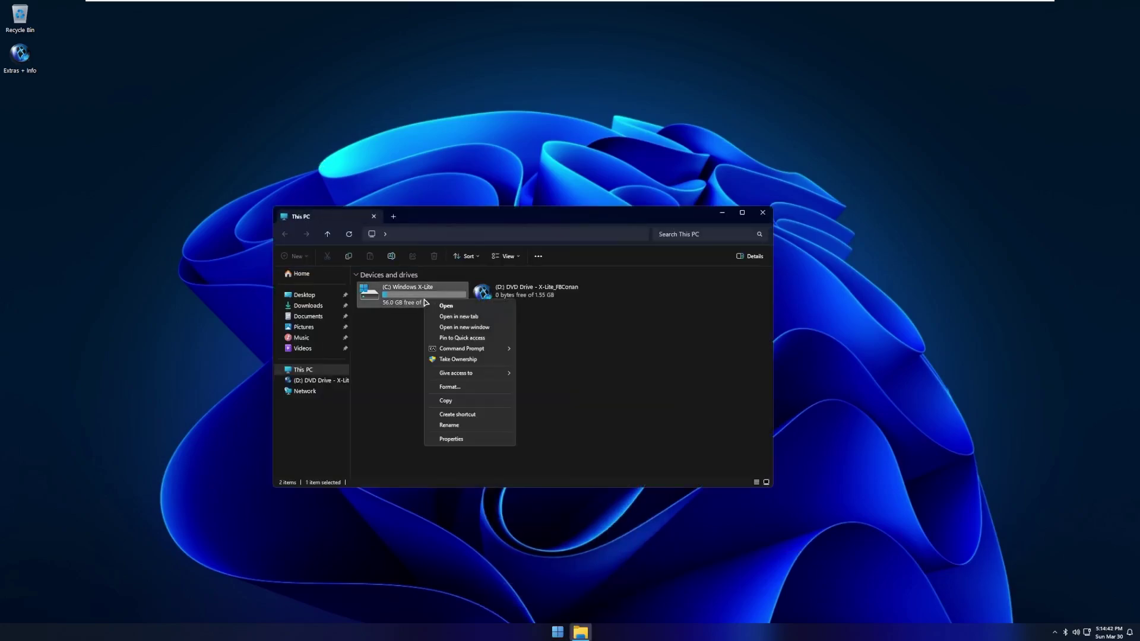
{"action": "left_click", "coordinate": [505, 440]}
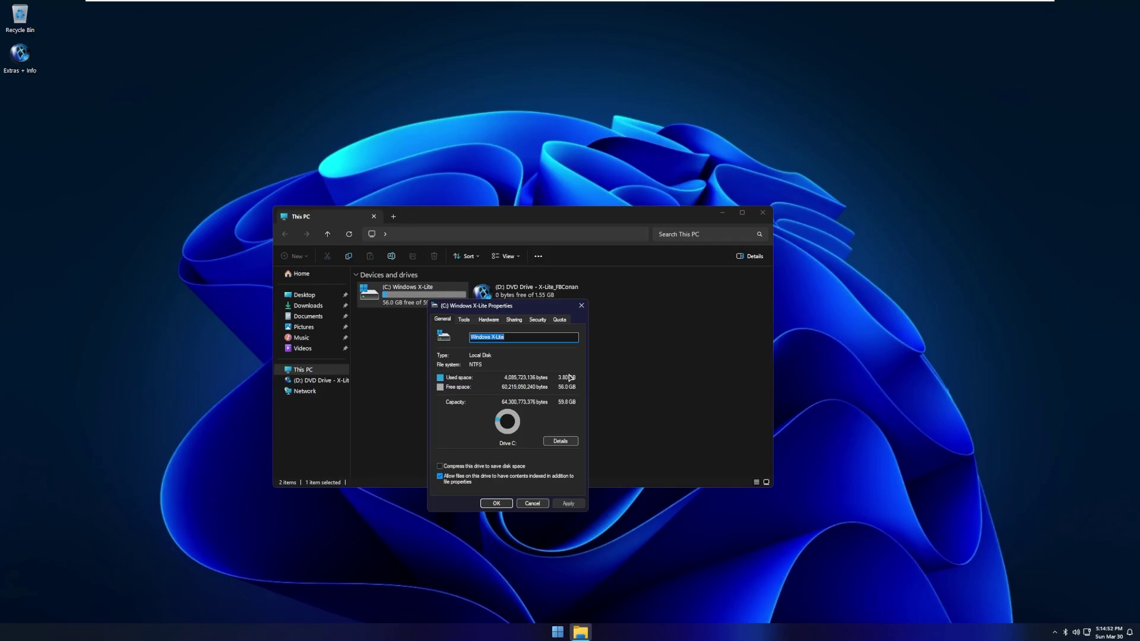
{"action": "left_click", "coordinate": [582, 305]}
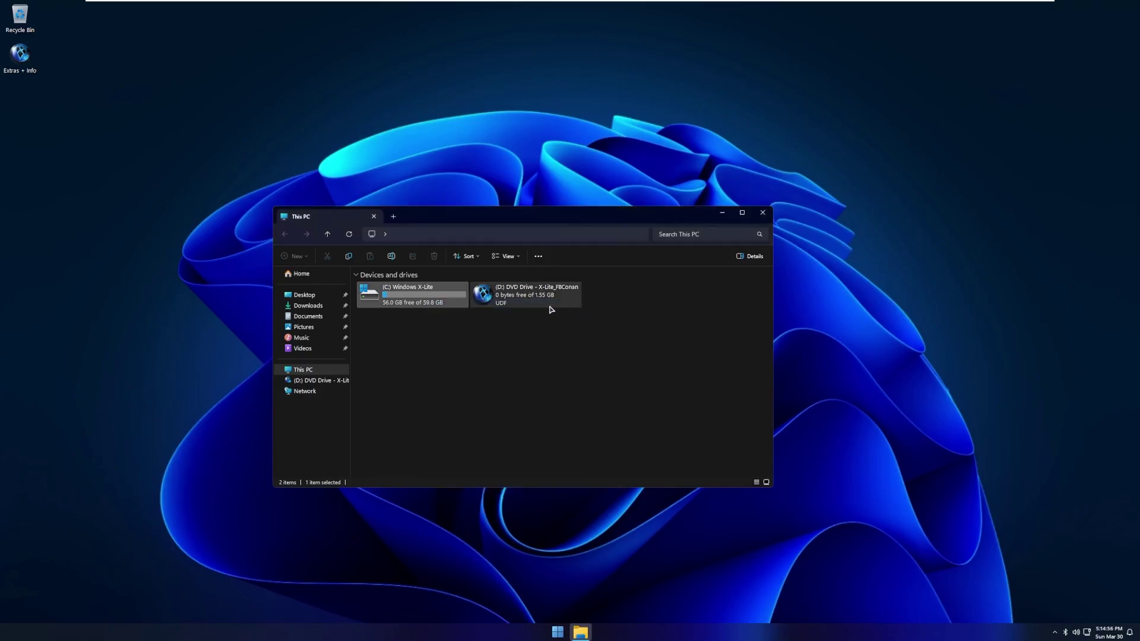
Inspect the 1.55 GB DVD drive's context menu, then dismiss it.
{"action": "left_click", "coordinate": [551, 306]}
{"action": "right_click", "coordinate": [547, 302]}
{"action": "left_click", "coordinate": [506, 383]}
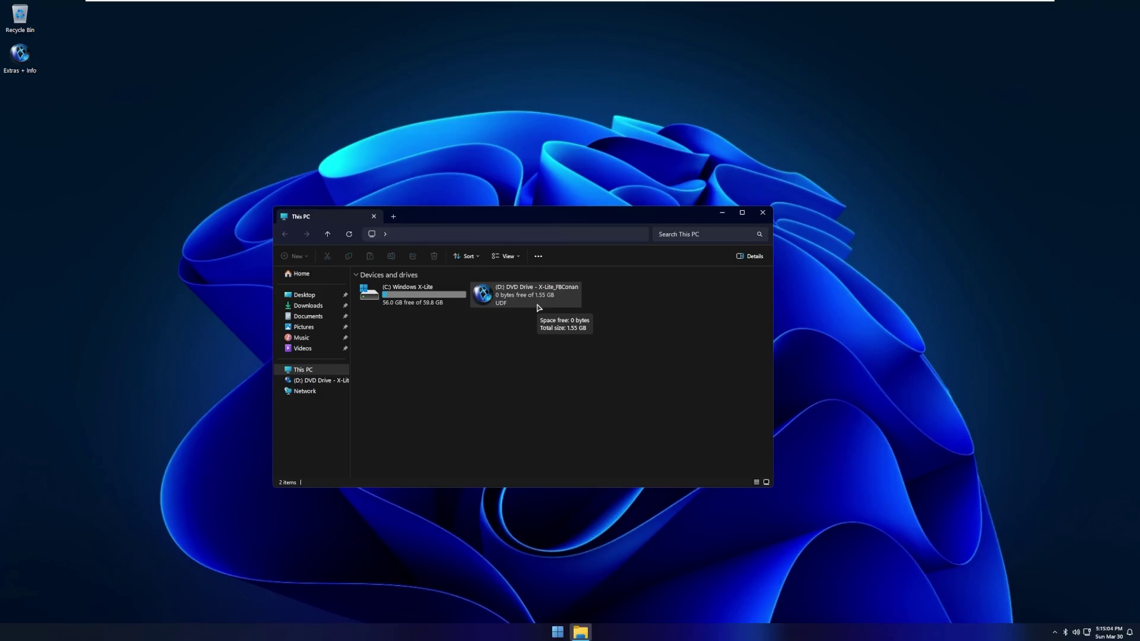
Close File Explorer, check the Windows version with winver, then launch Settings from Start.
{"action": "left_click", "coordinate": [763, 212]}
{"action": "key", "text": "super+r"}
{"action": "type", "text": "win"}
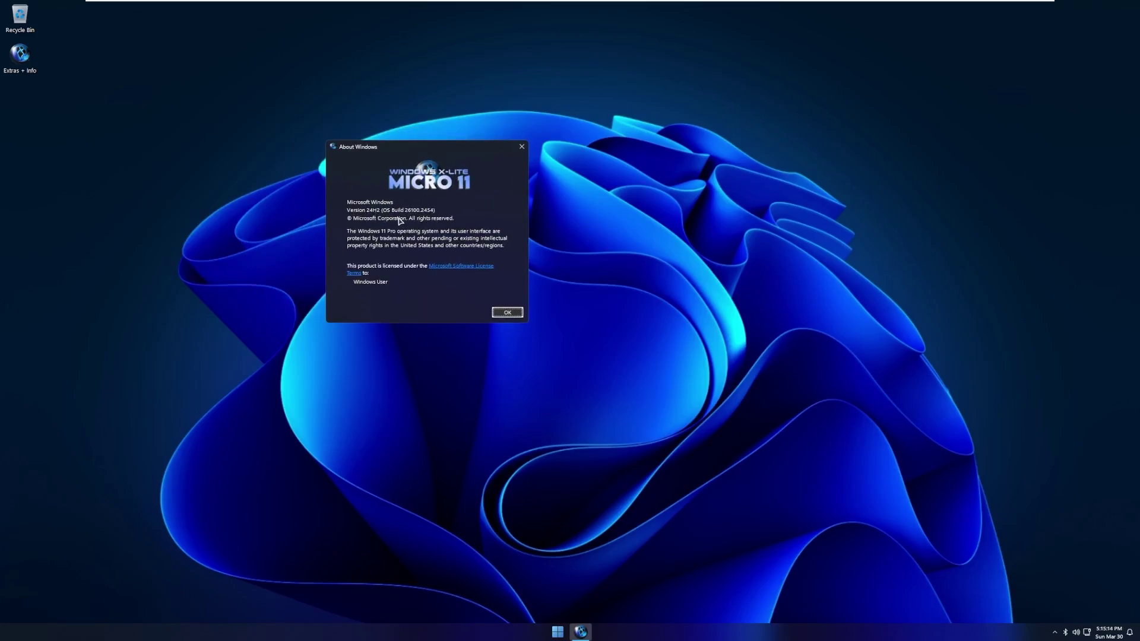
{"action": "left_click", "coordinate": [513, 319]}
{"action": "left_click", "coordinate": [567, 632]}
{"action": "left_click", "coordinate": [611, 533]}
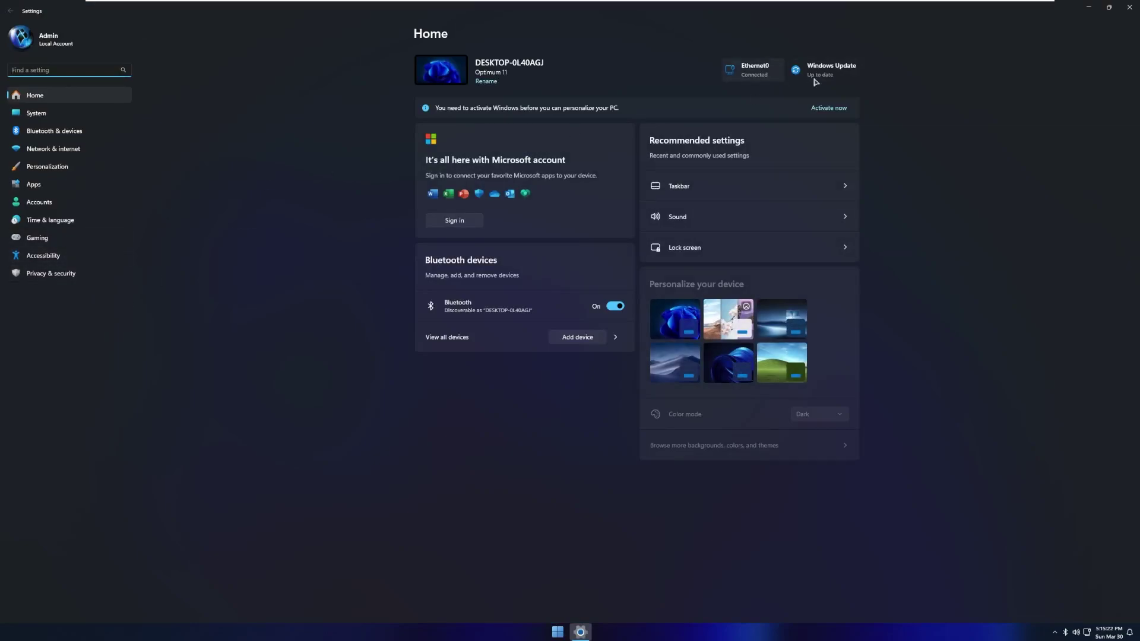
Drag the maximized Settings window down to restore it to a smaller window.
{"action": "left_click_drag", "start_coordinate": [101, 15], "coordinate": [308, 103]}
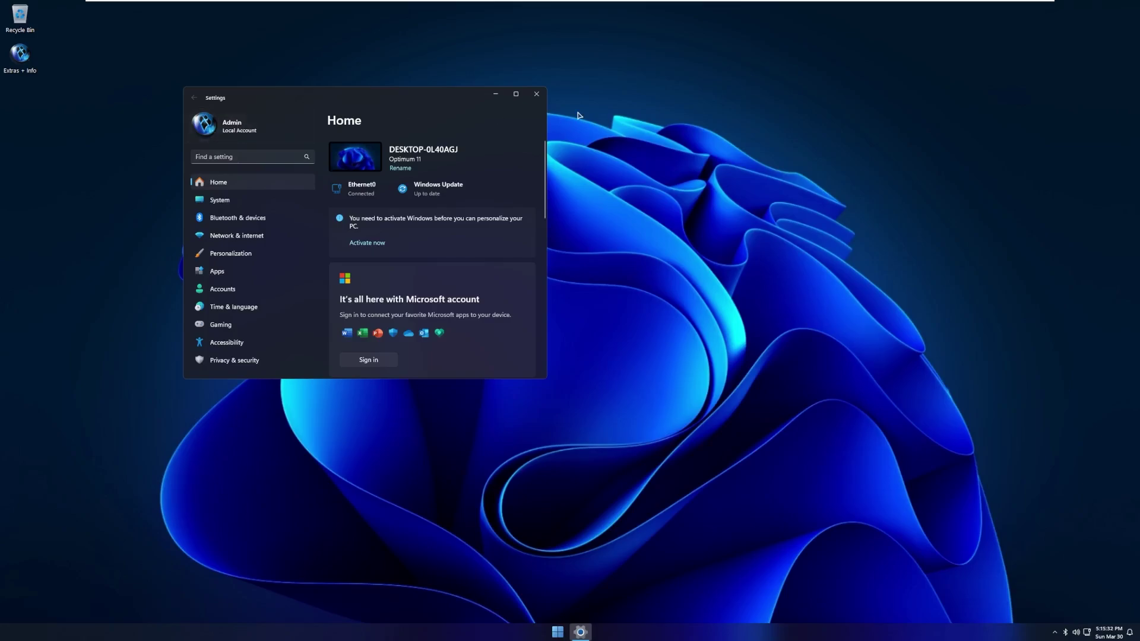
Close Settings, then open and dismiss the Start menu, leaving the bare blue desktop.
{"action": "left_click", "coordinate": [537, 94]}
{"action": "key", "text": "super"}
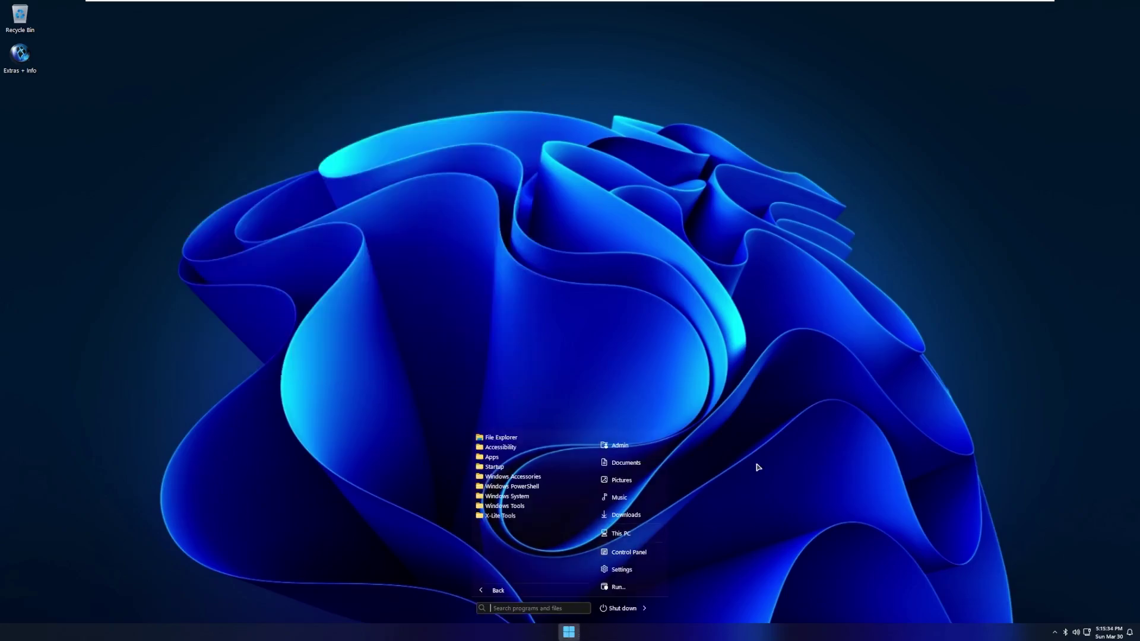
{"action": "left_click", "coordinate": [757, 467]}
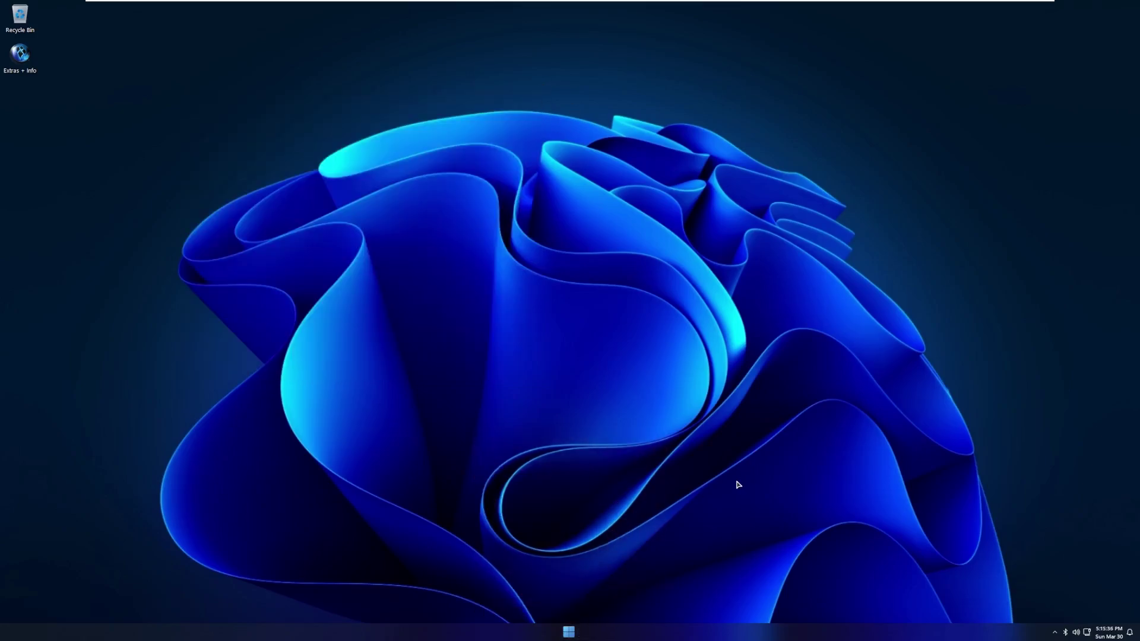